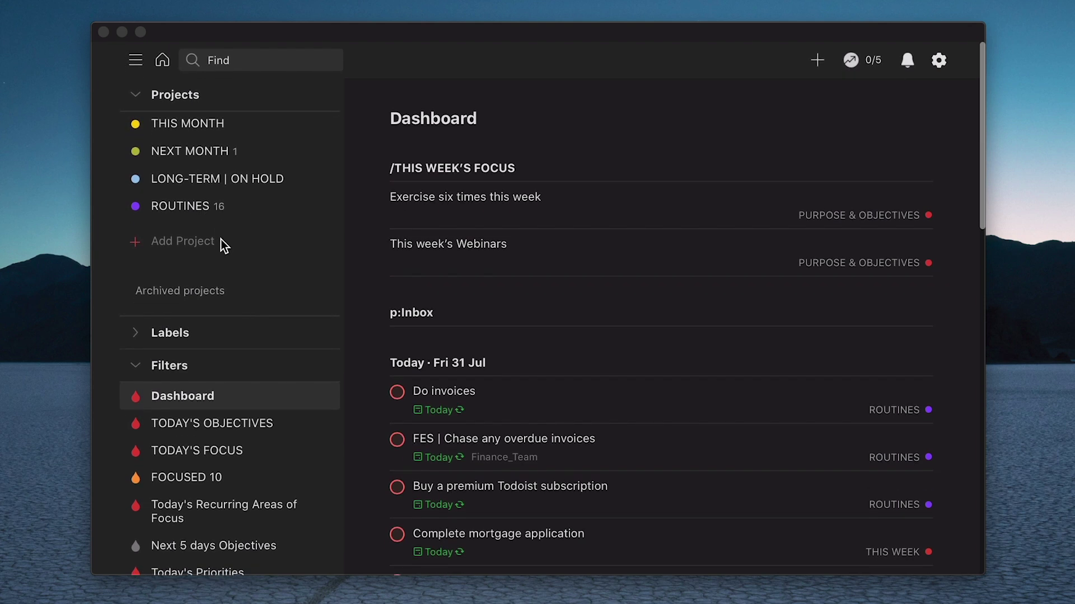
click(151, 350)
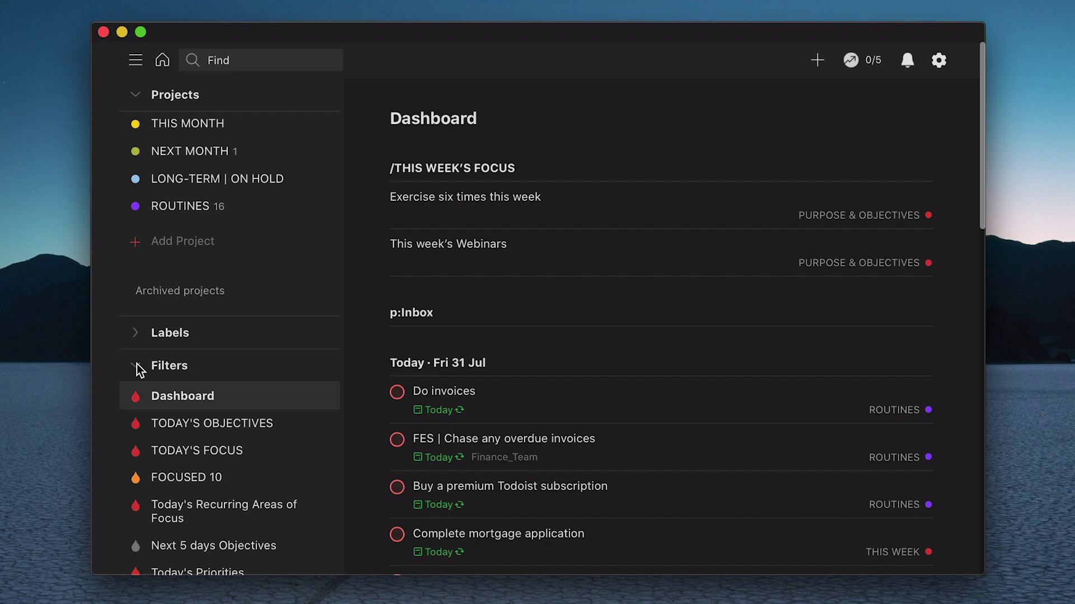
scroll(203, 261, up, 5)
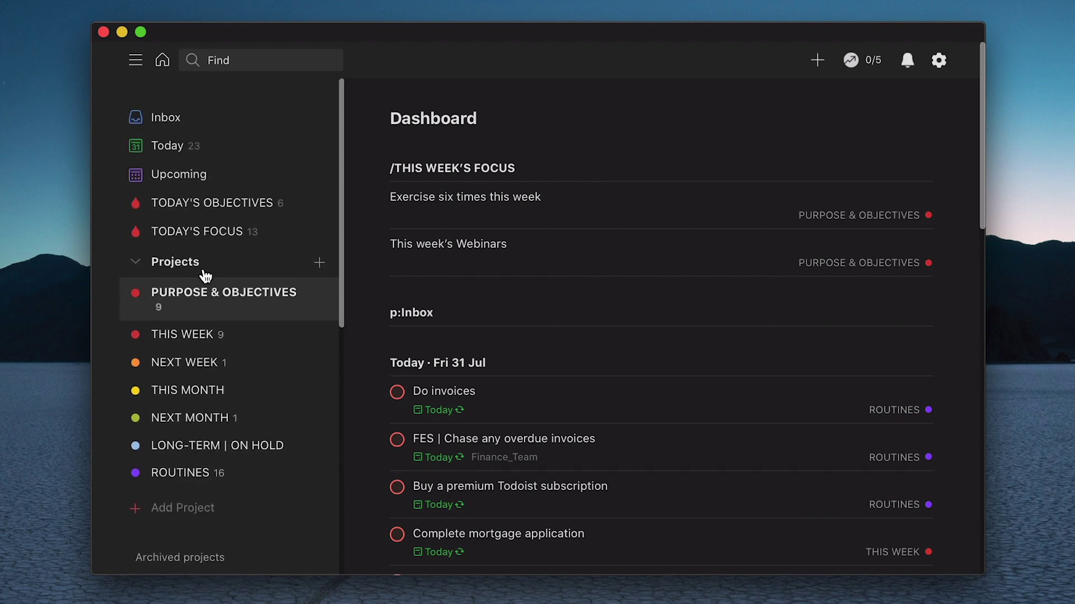
click(225, 300)
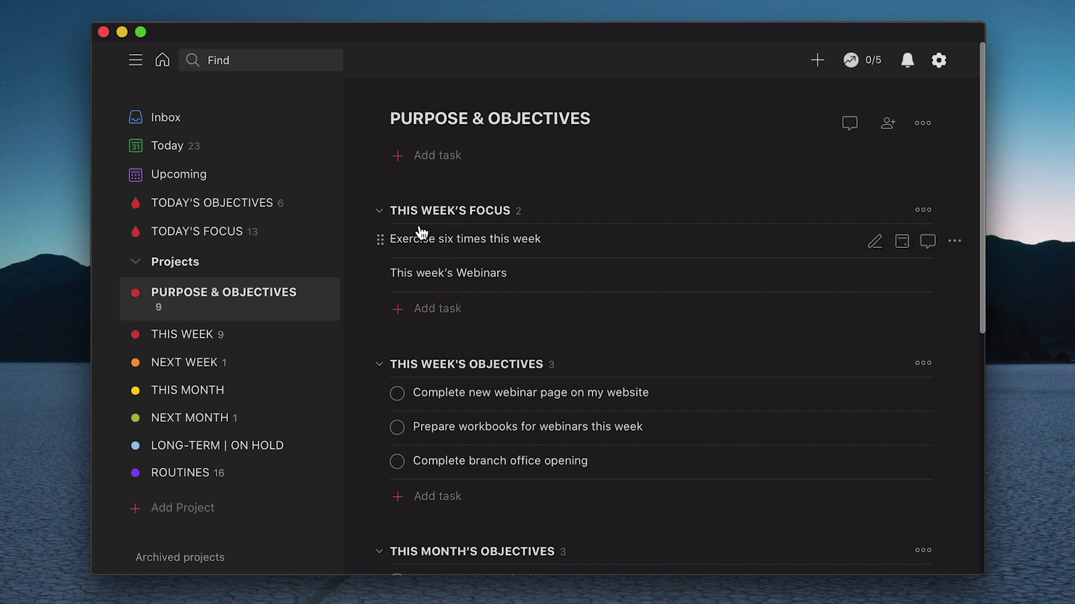
scroll(497, 329, down, 3)
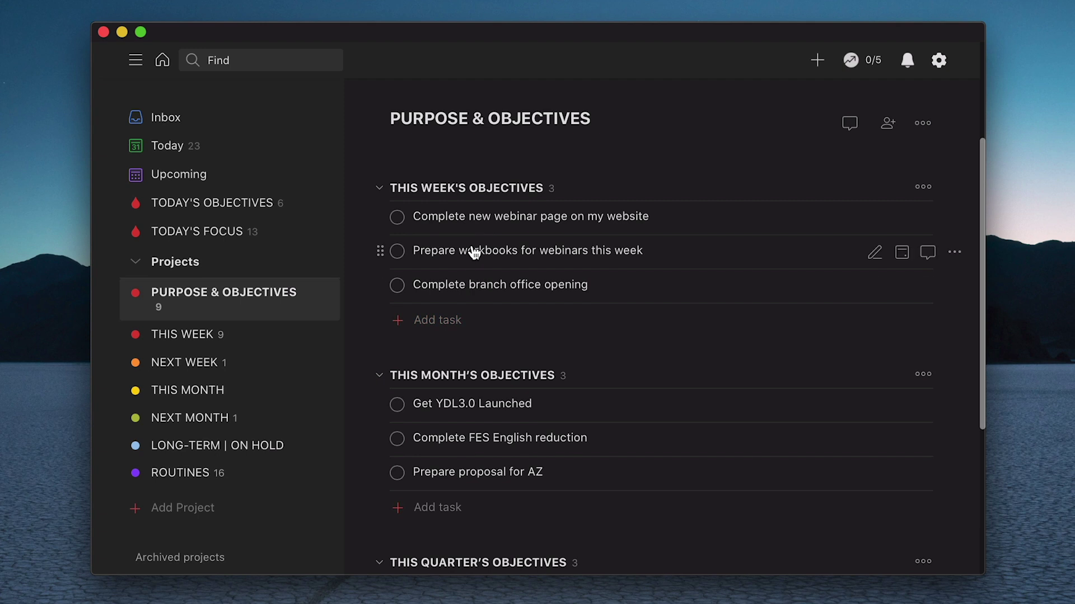
scroll(456, 368, down, 3)
scroll(461, 372, down, 1)
scroll(456, 371, down, 1)
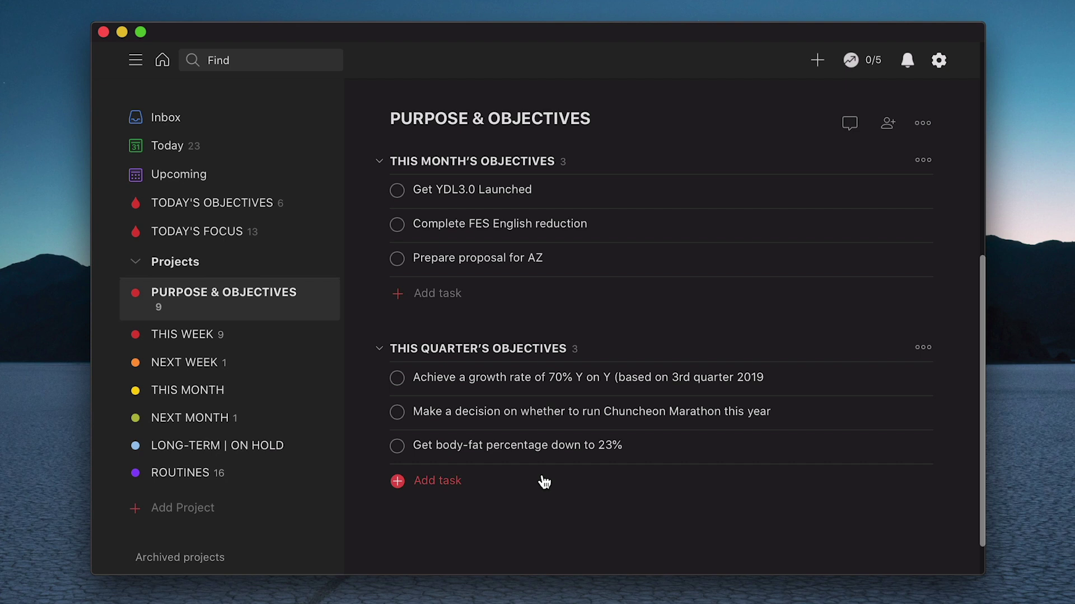
scroll(542, 481, up, 1)
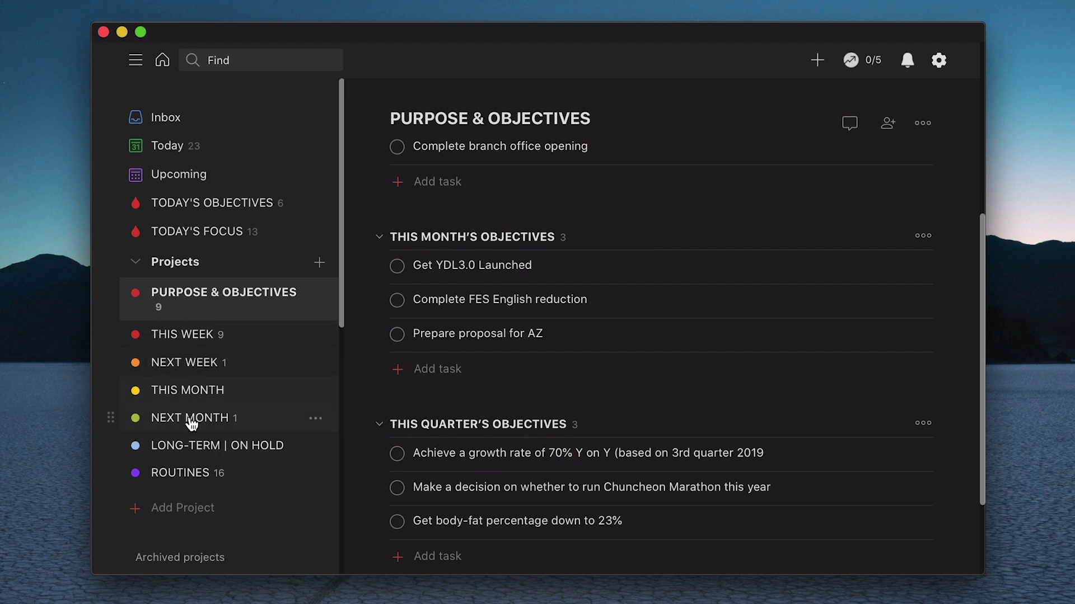
scroll(436, 470, up, 3)
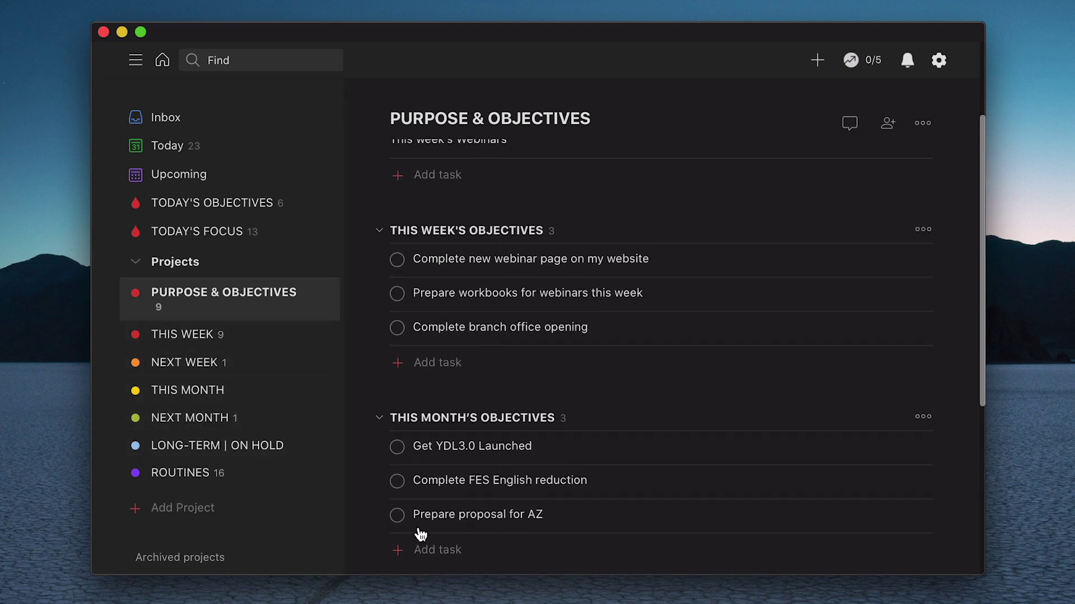
scroll(418, 533, down, 1)
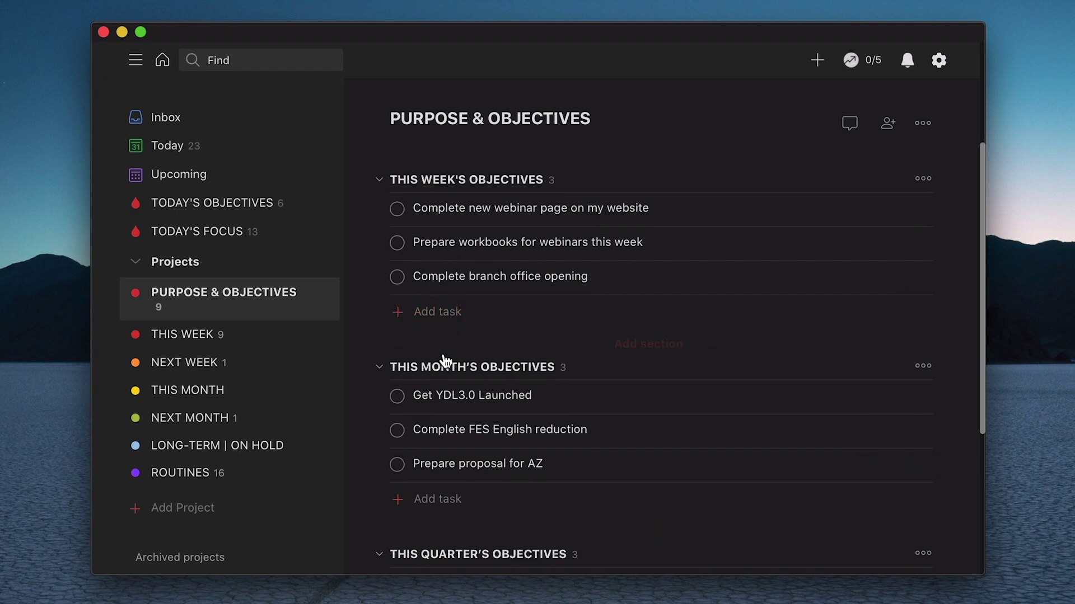
scroll(449, 377, down, 5)
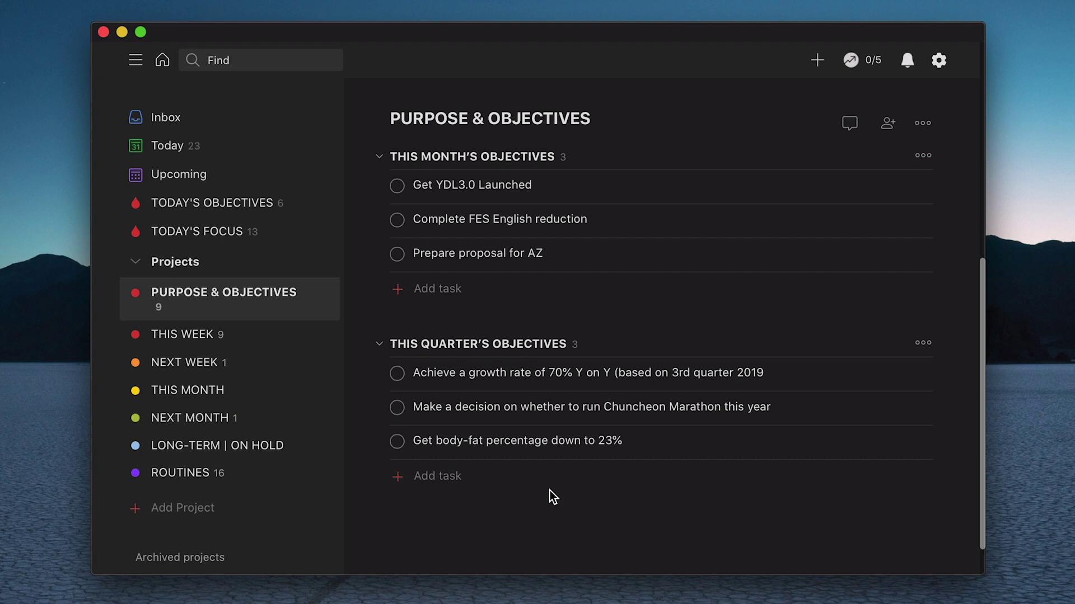
scroll(550, 491, up, 5)
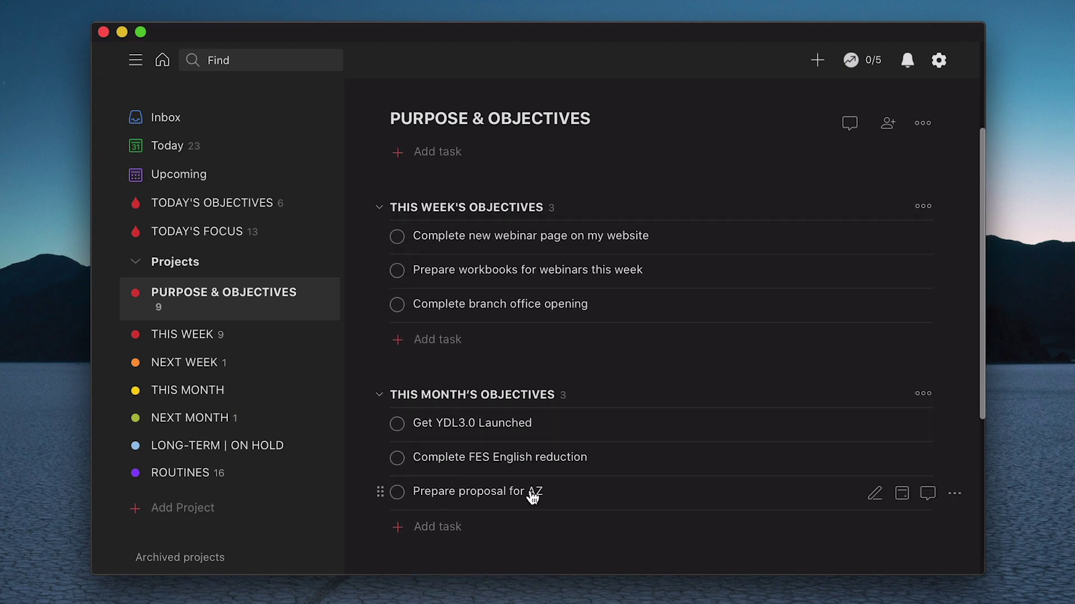
scroll(520, 383, up, 3)
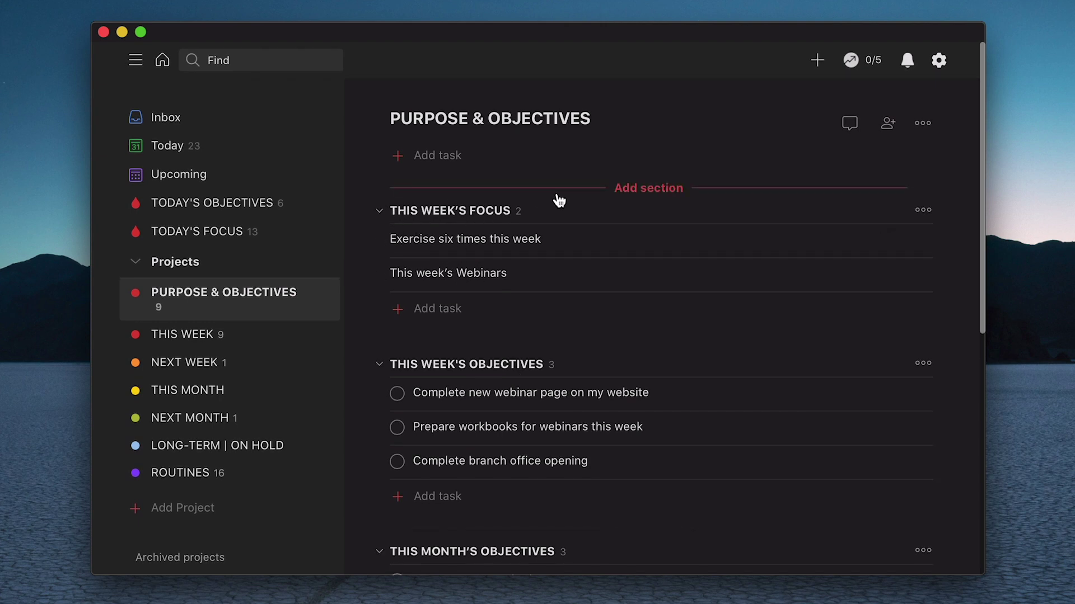
scroll(300, 295, down, 5)
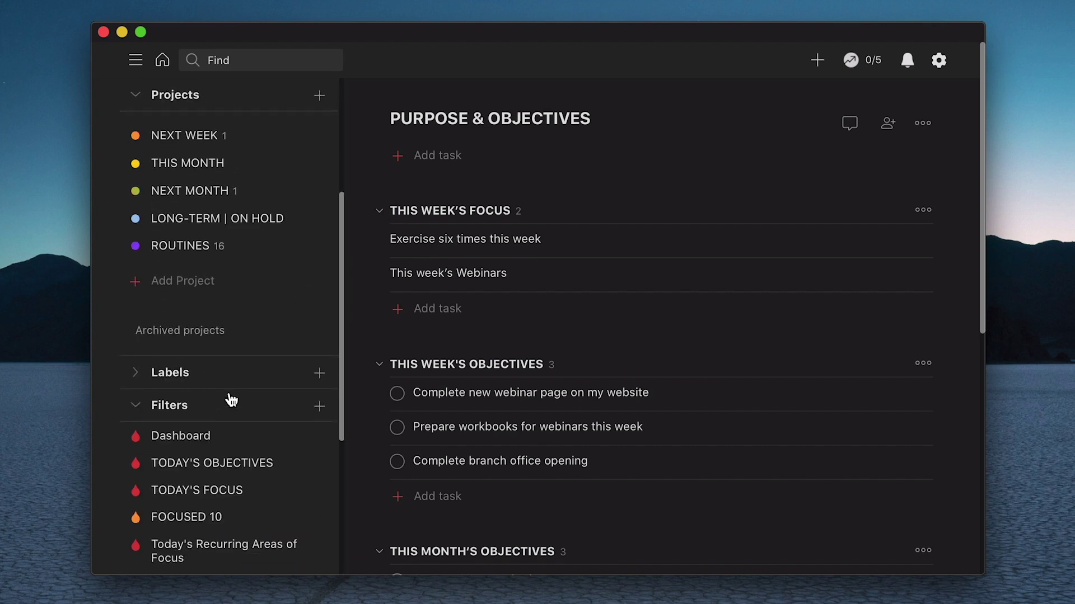
click(199, 439)
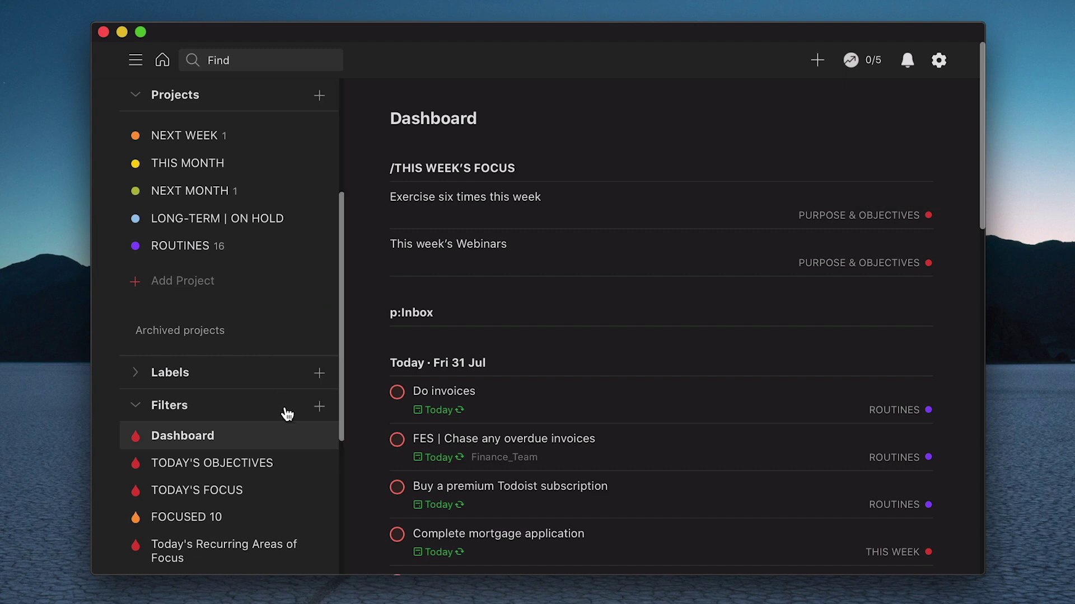
mouse_move(219, 435)
click(317, 440)
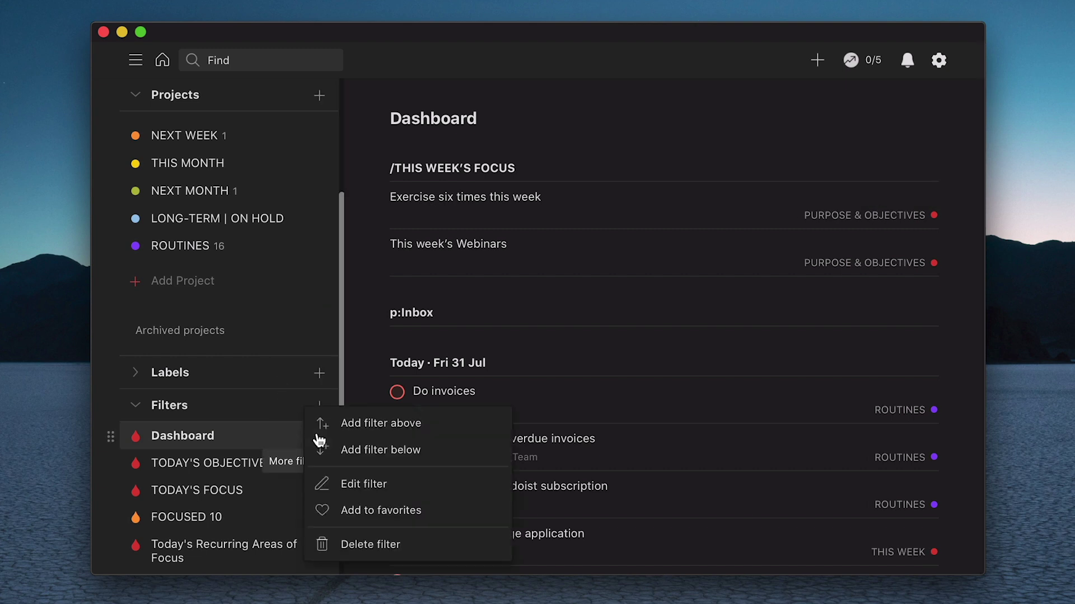
click(355, 485)
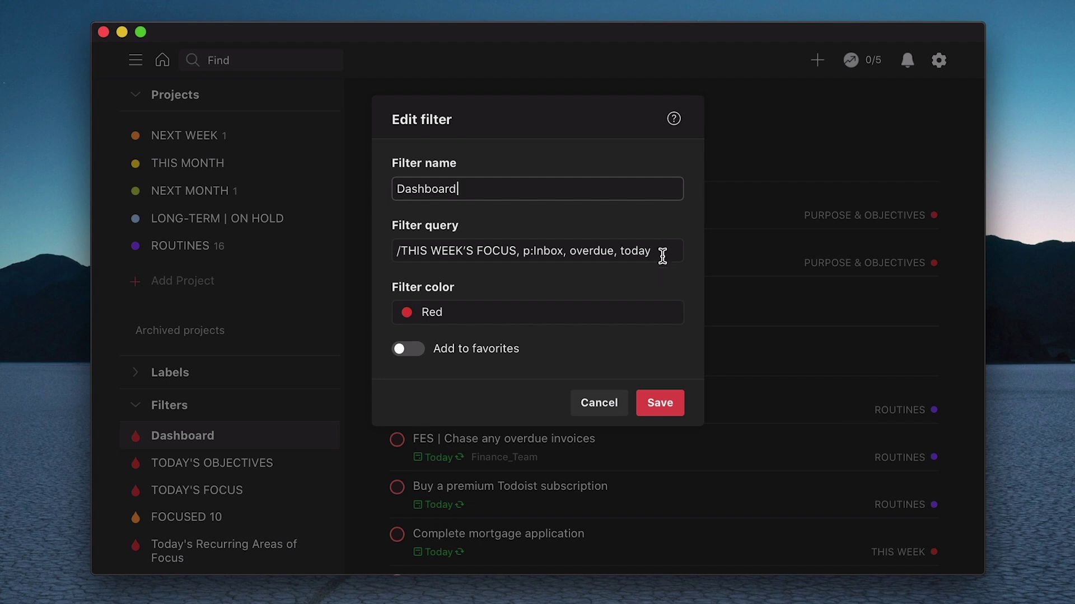
click(659, 410)
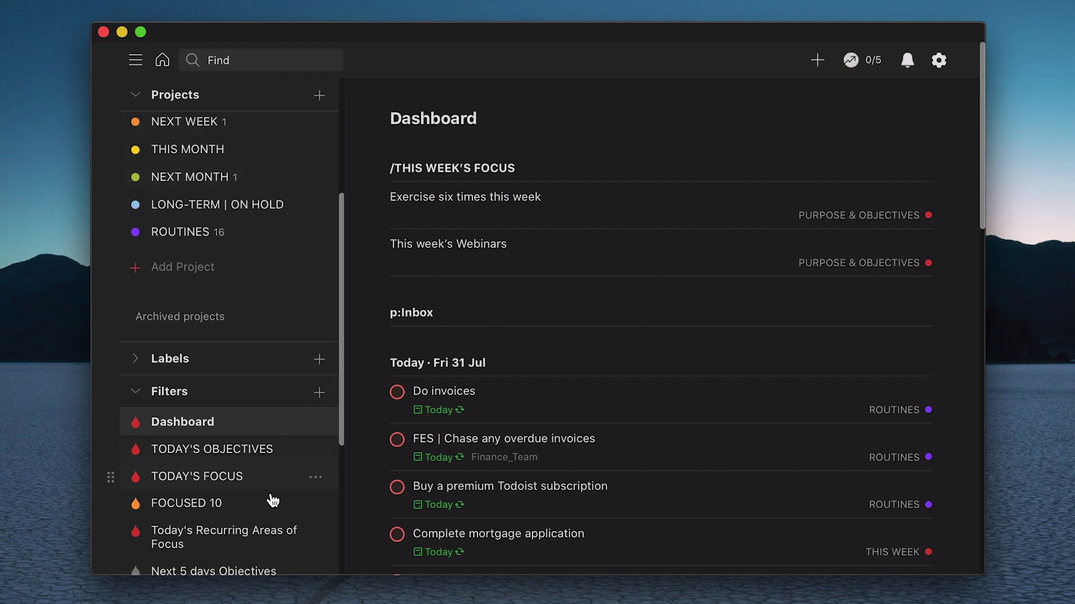
Step: Open TODAY'S OBJECTIVES, review its today & p1 query in Edit filter, and save
click(225, 454)
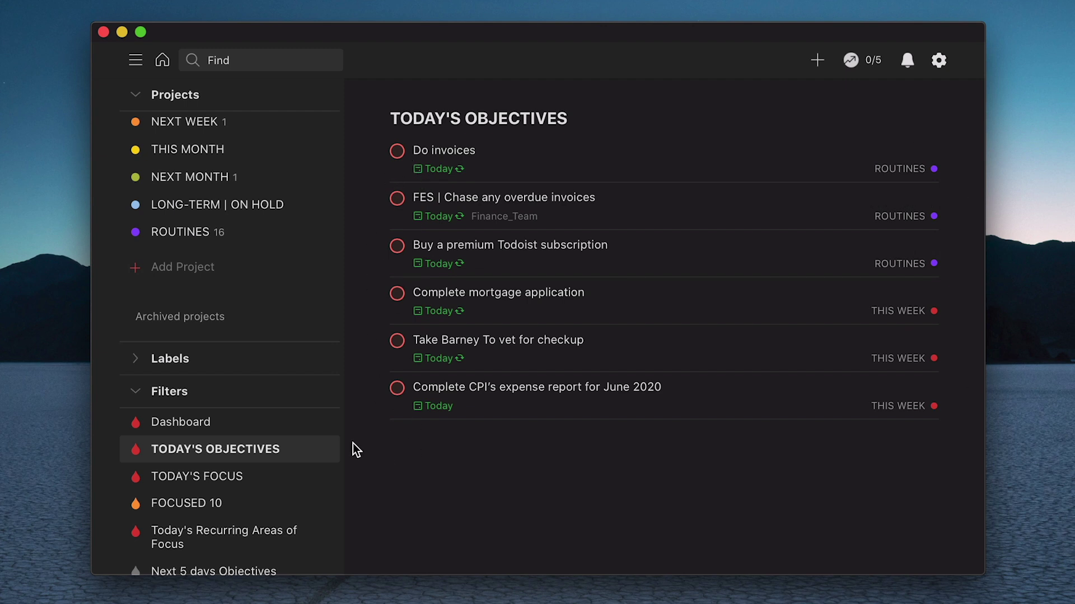
click(318, 455)
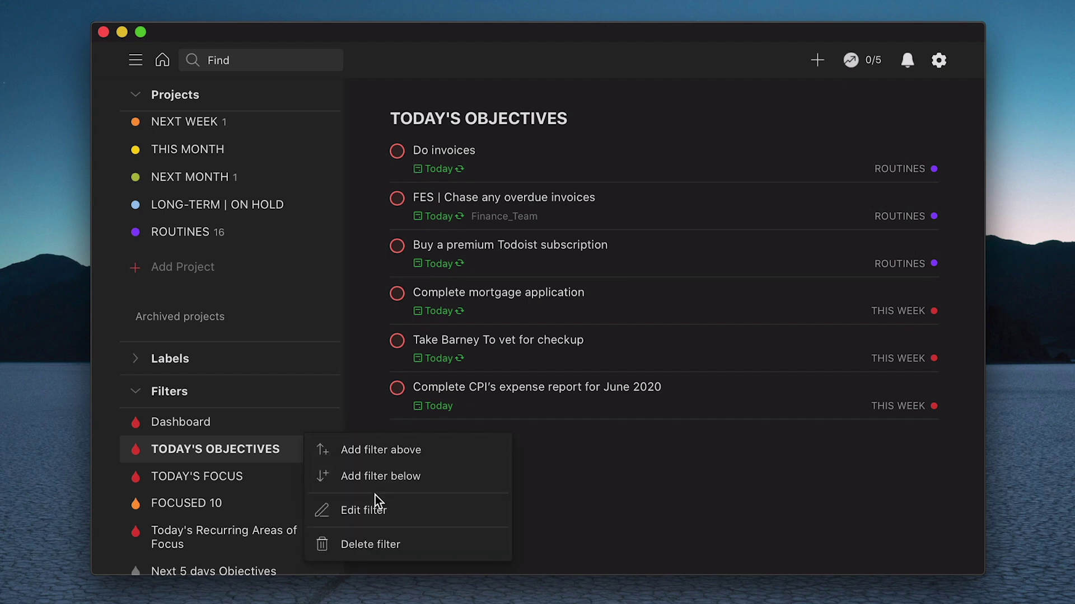
click(370, 513)
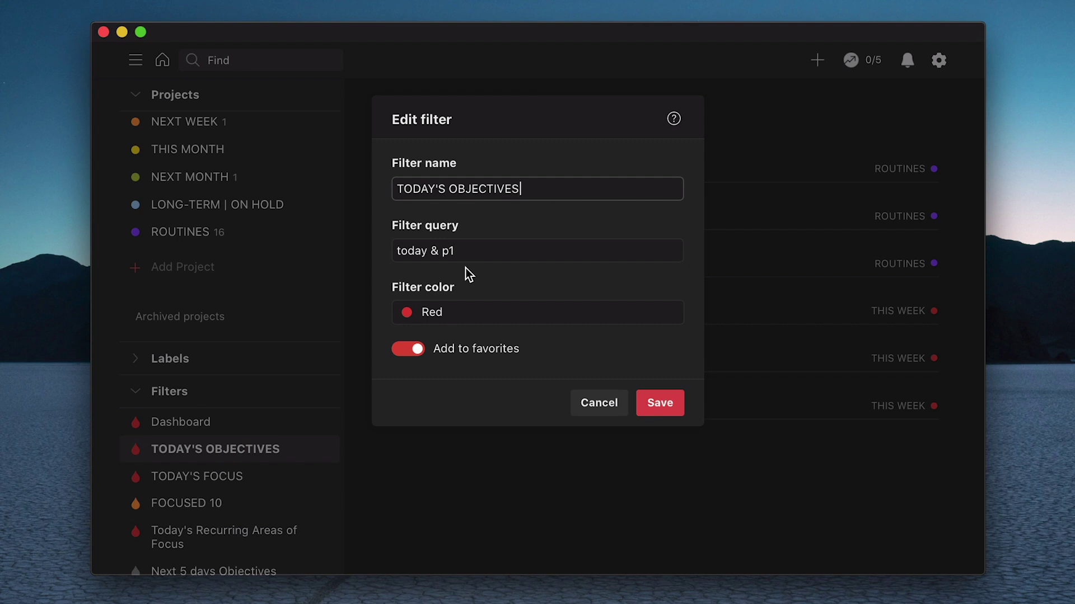
click(659, 409)
Step: Open TODAY'S FOCUS, review its today & !p4 query in Edit filter, and save
click(302, 478)
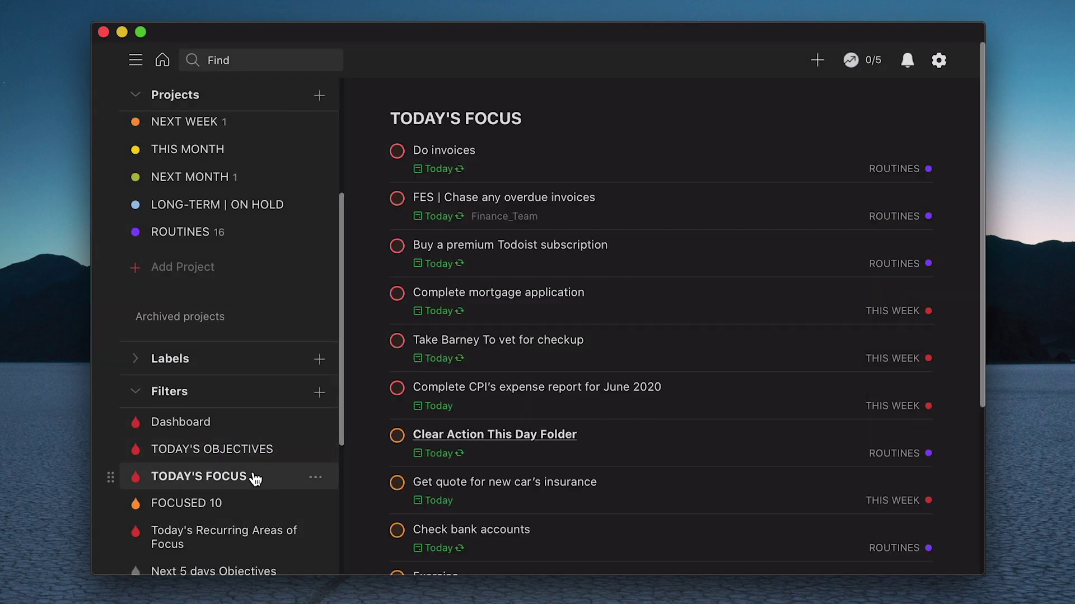
scroll(388, 468, down, 5)
scroll(389, 461, down, 2)
scroll(390, 459, up, 7)
scroll(388, 458, down, 4)
scroll(387, 457, down, 2)
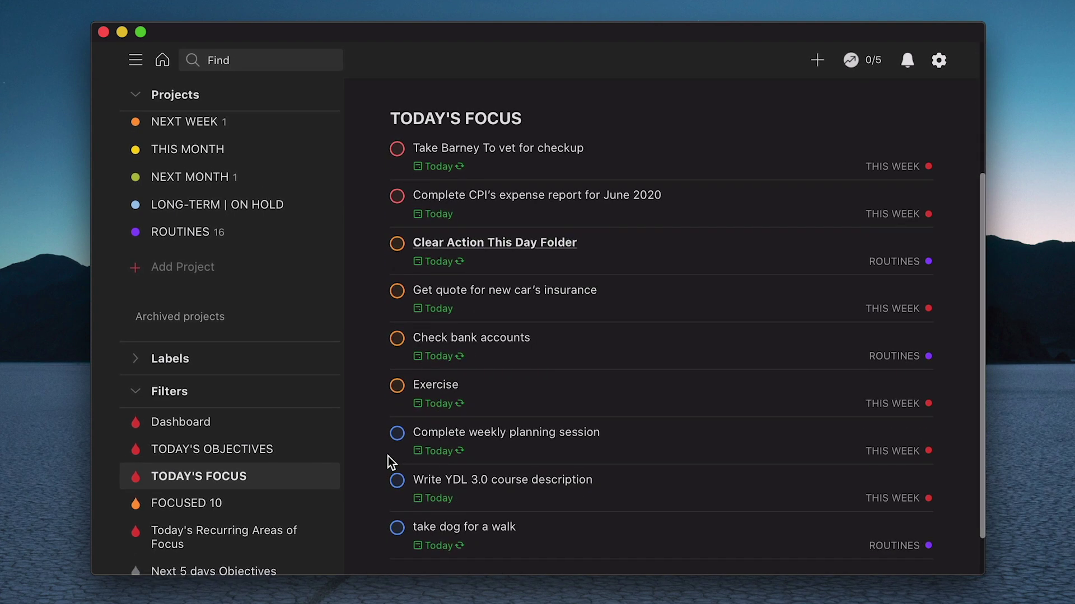
scroll(387, 455, down, 2)
scroll(388, 455, up, 8)
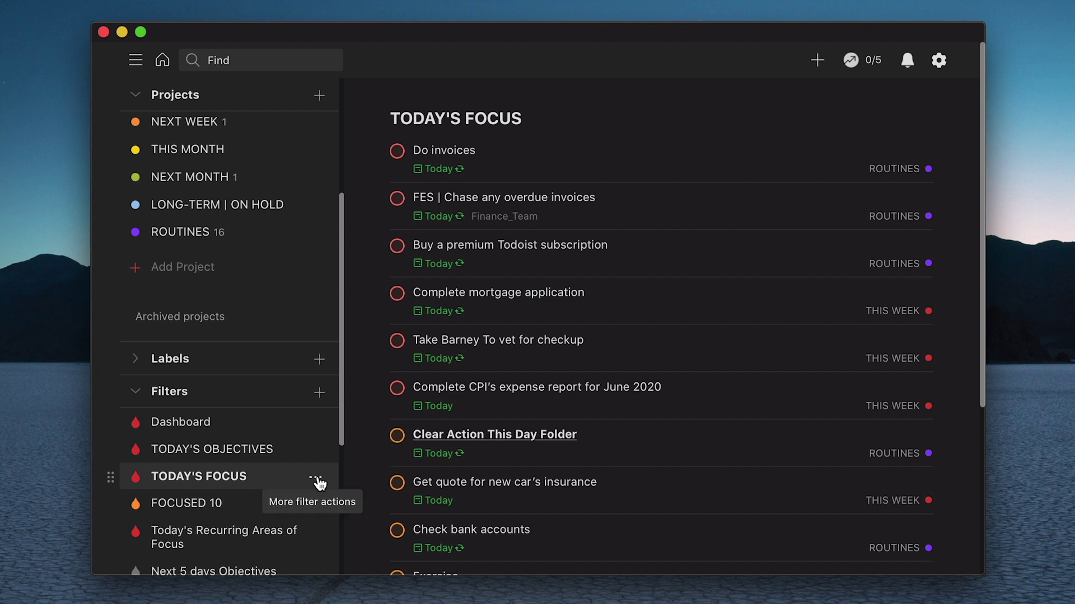
click(318, 483)
click(361, 510)
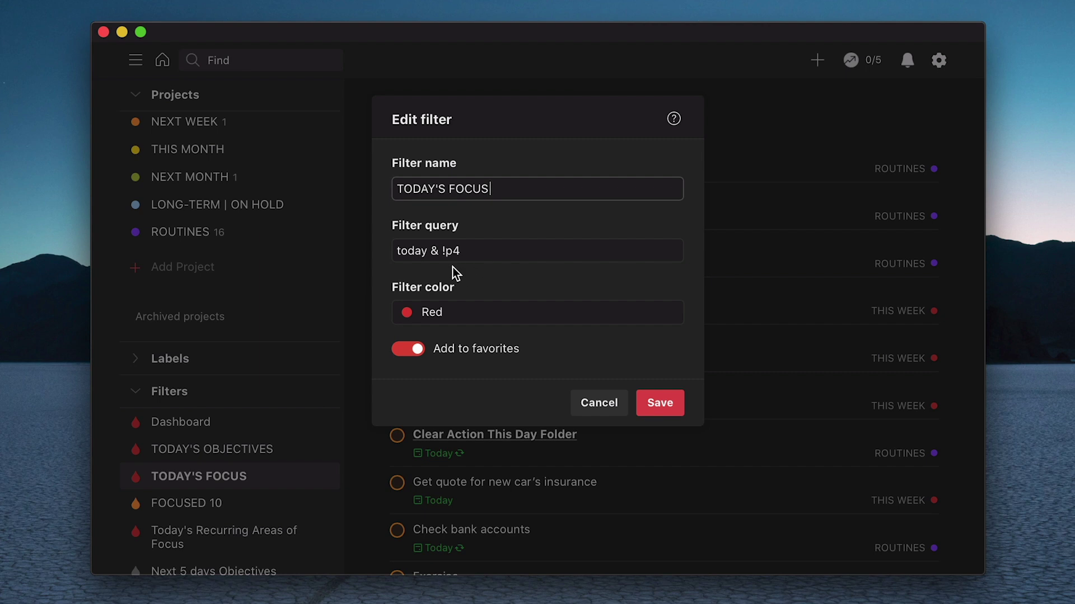
click(658, 407)
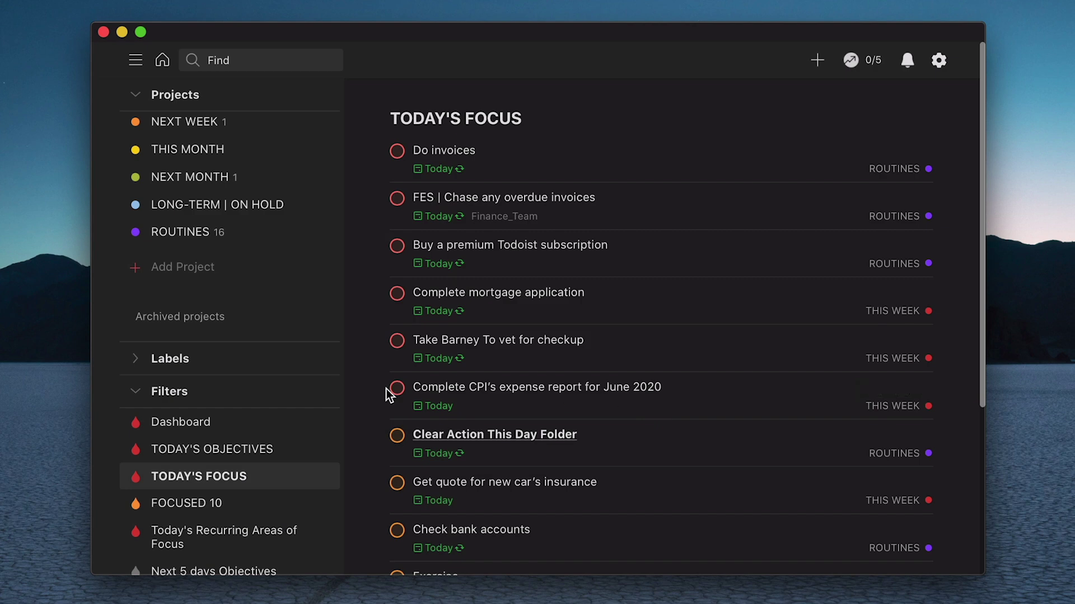
Step: Open FOCUSED 10 and move Do invoices, Check bank accounts and Complete weekly planning session to tomorrow
click(195, 509)
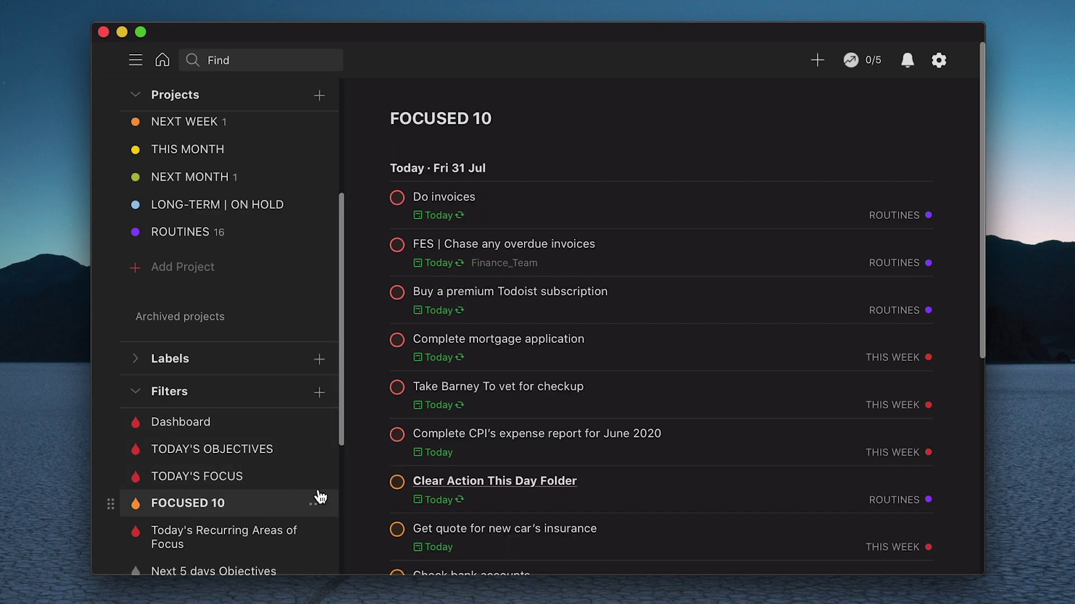
scroll(374, 456, down, 4)
scroll(374, 456, down, 4)
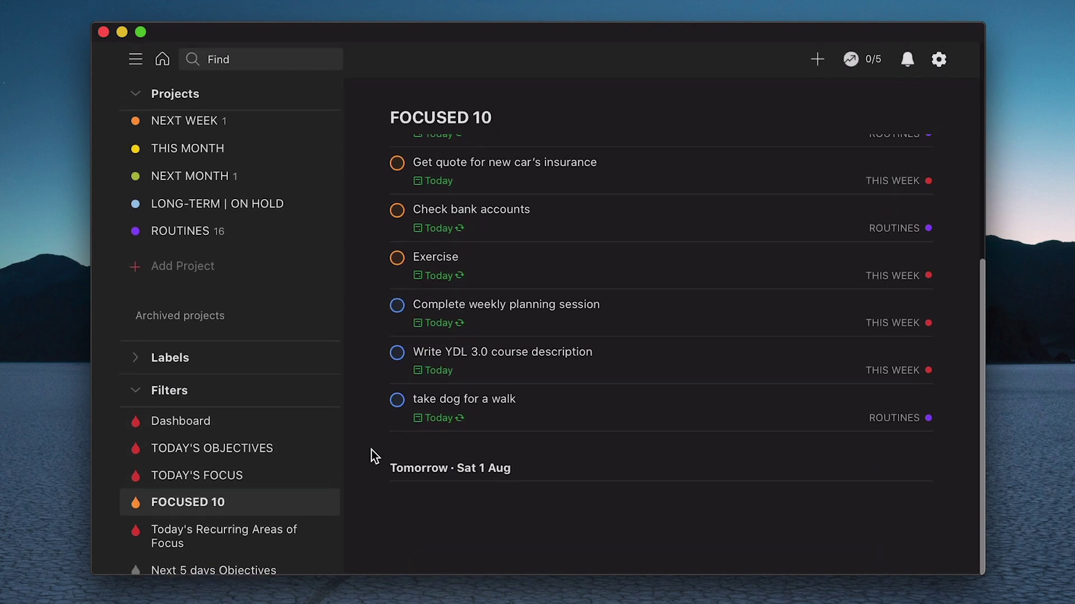
scroll(374, 456, up, 5)
scroll(379, 409, up, 3)
scroll(428, 370, down, 5)
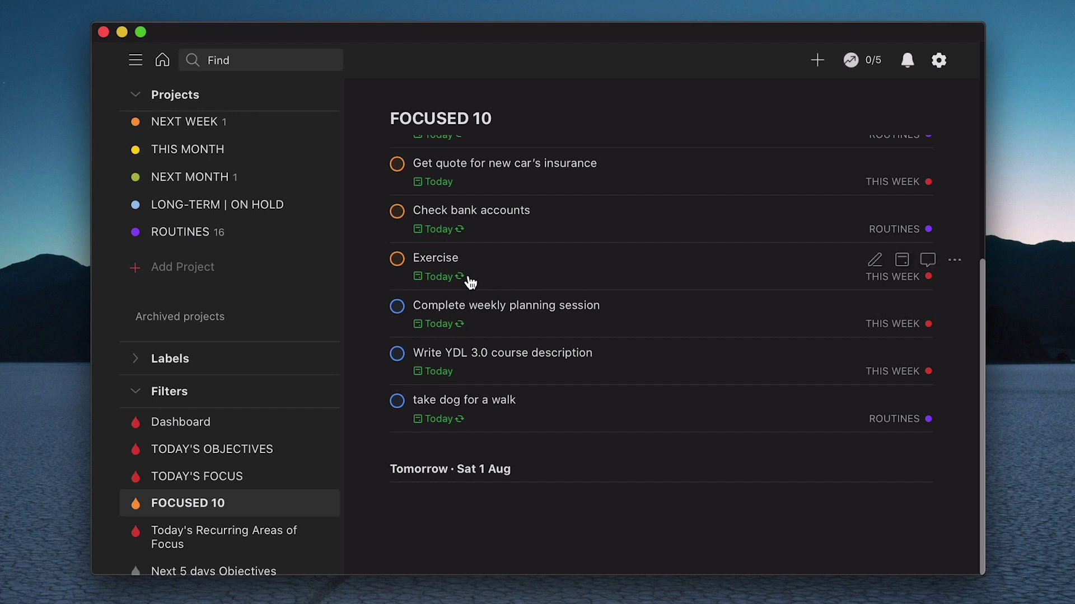
scroll(470, 281, up, 5)
scroll(469, 282, down, 5)
scroll(468, 283, up, 3)
scroll(468, 283, up, 2)
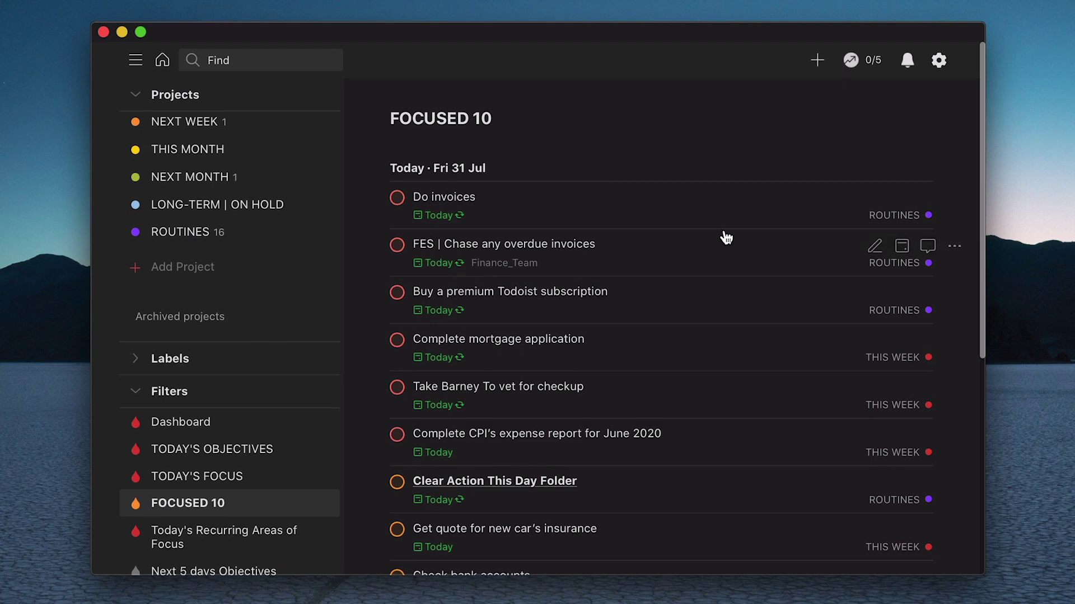
mouse_move(655, 205)
click(902, 200)
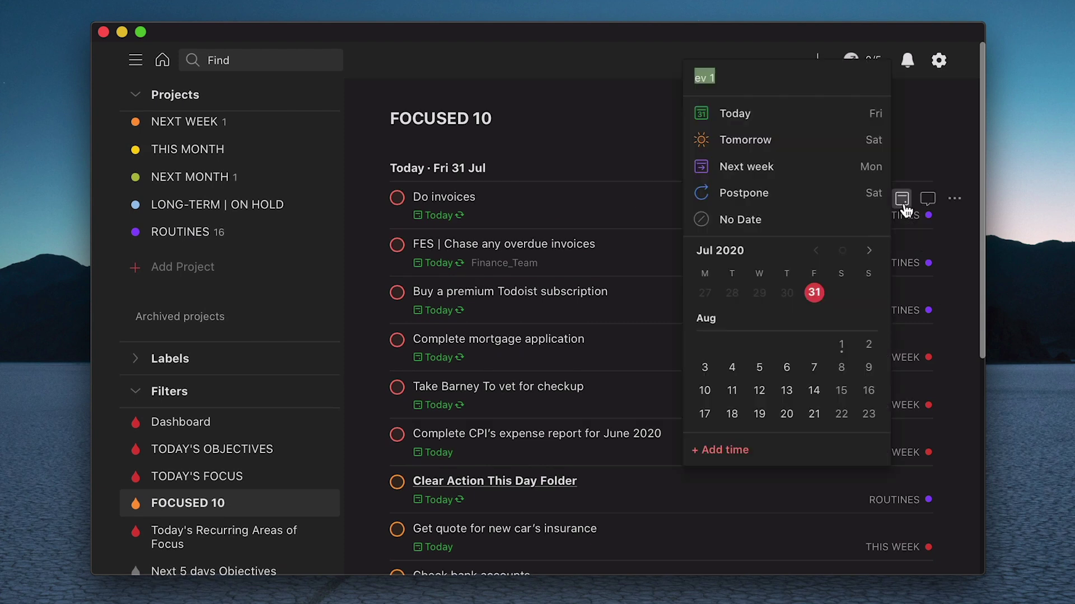
click(771, 149)
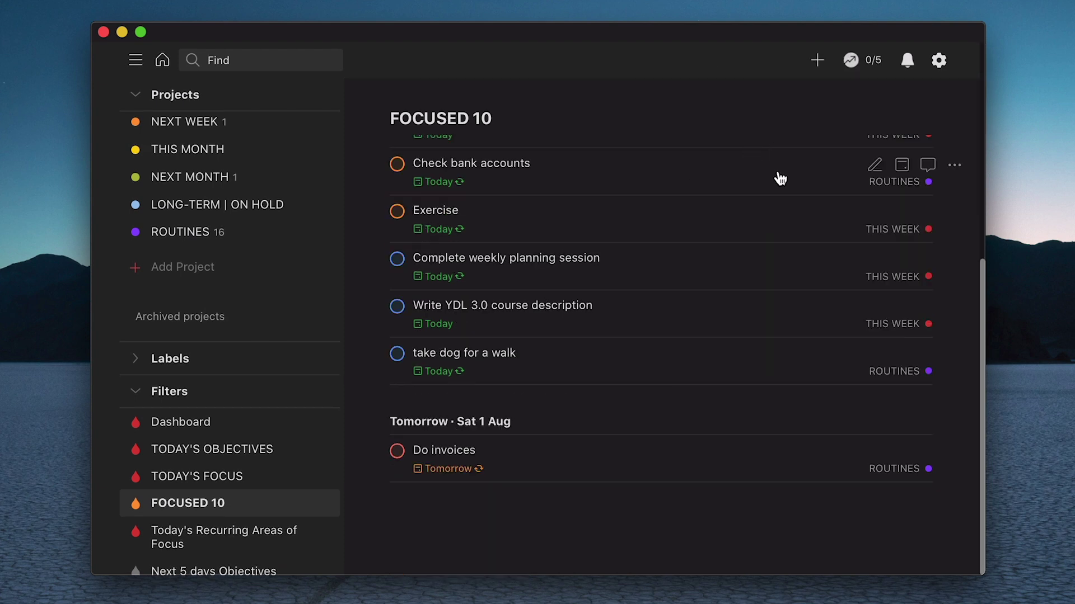
click(909, 168)
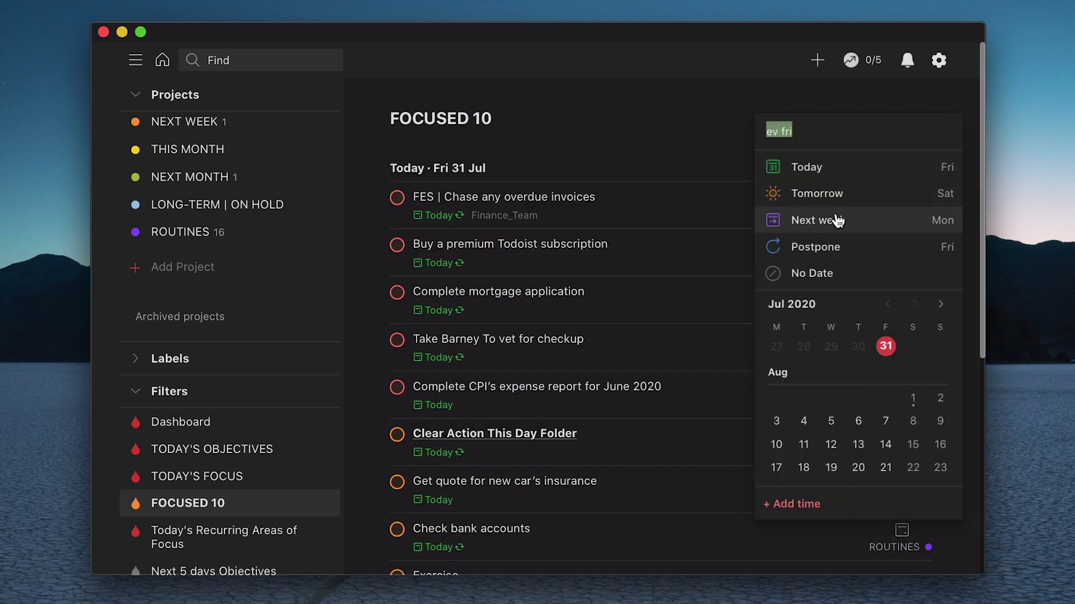
click(831, 195)
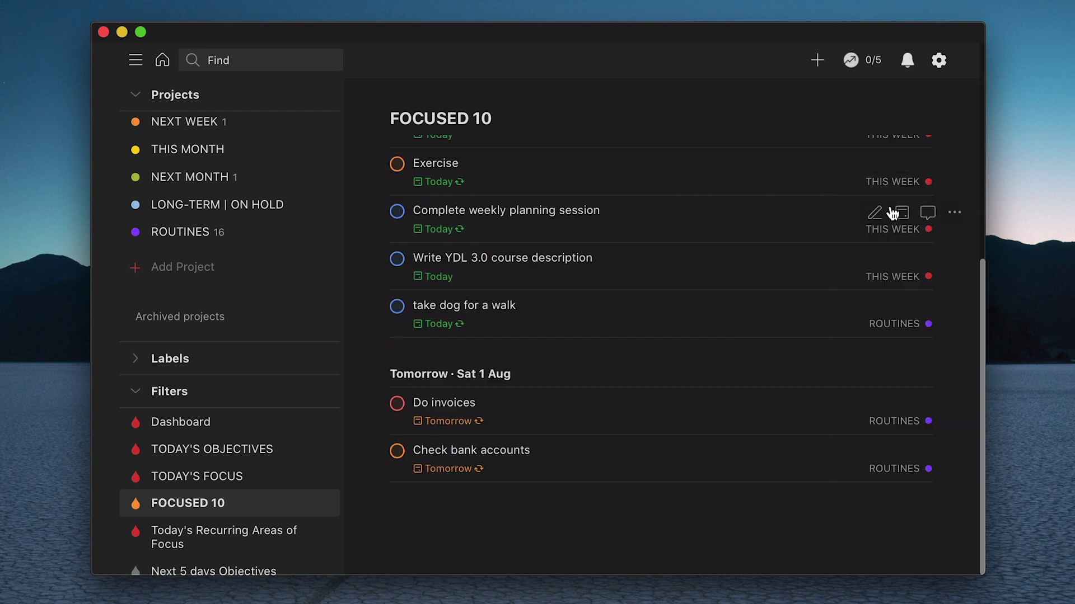
click(900, 211)
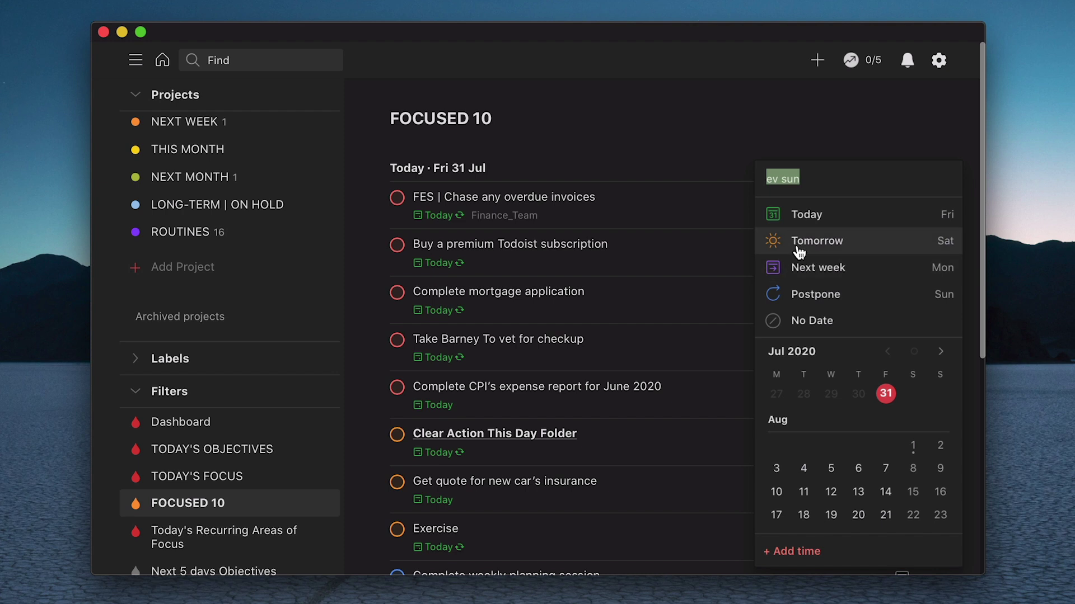
click(798, 243)
mouse_move(467, 365)
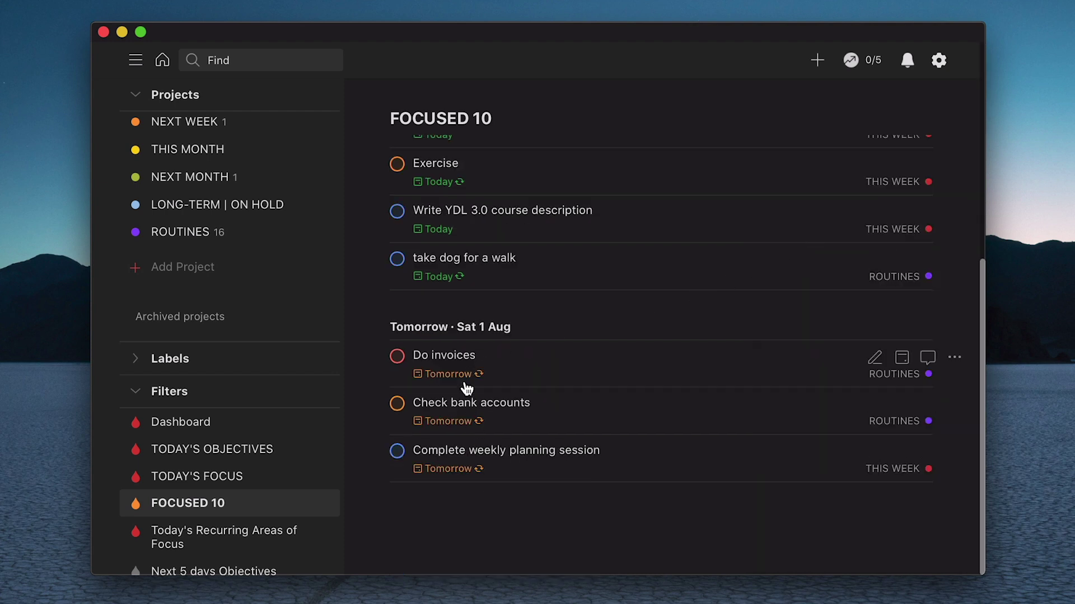
scroll(479, 475, up, 5)
scroll(479, 476, up, 1)
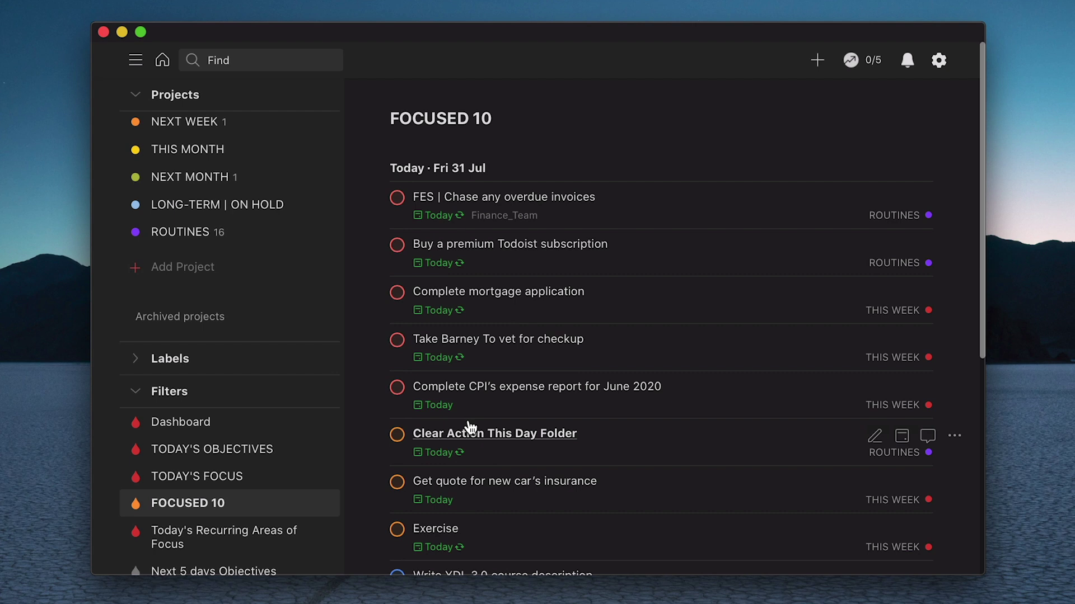
scroll(469, 428, down, 5)
scroll(472, 364, down, 2)
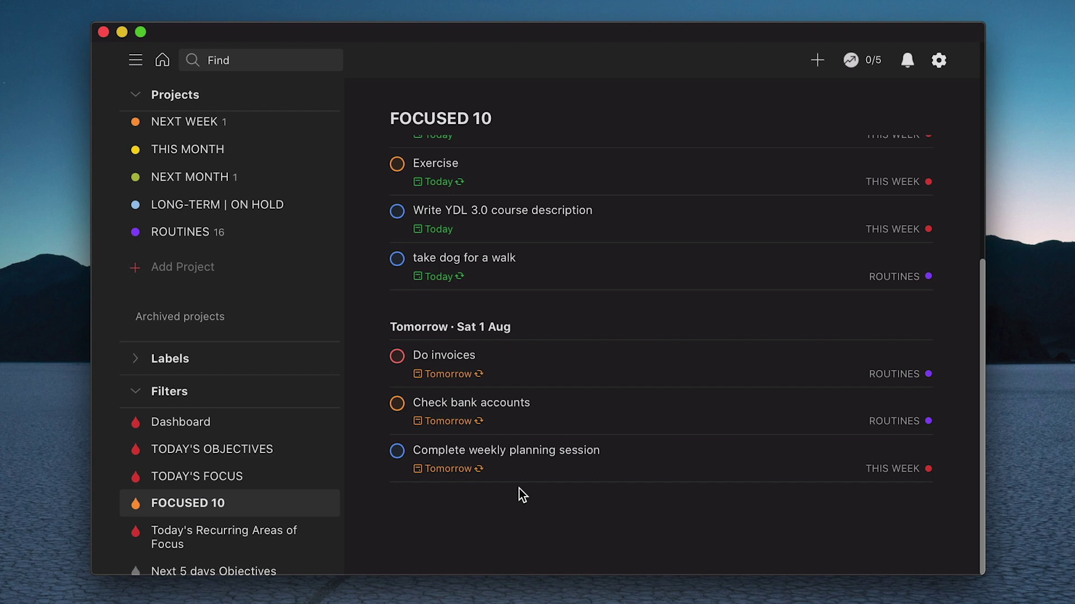
Step: Review the FOCUSED 10 filter's query in Edit filter and save it unchanged
click(321, 503)
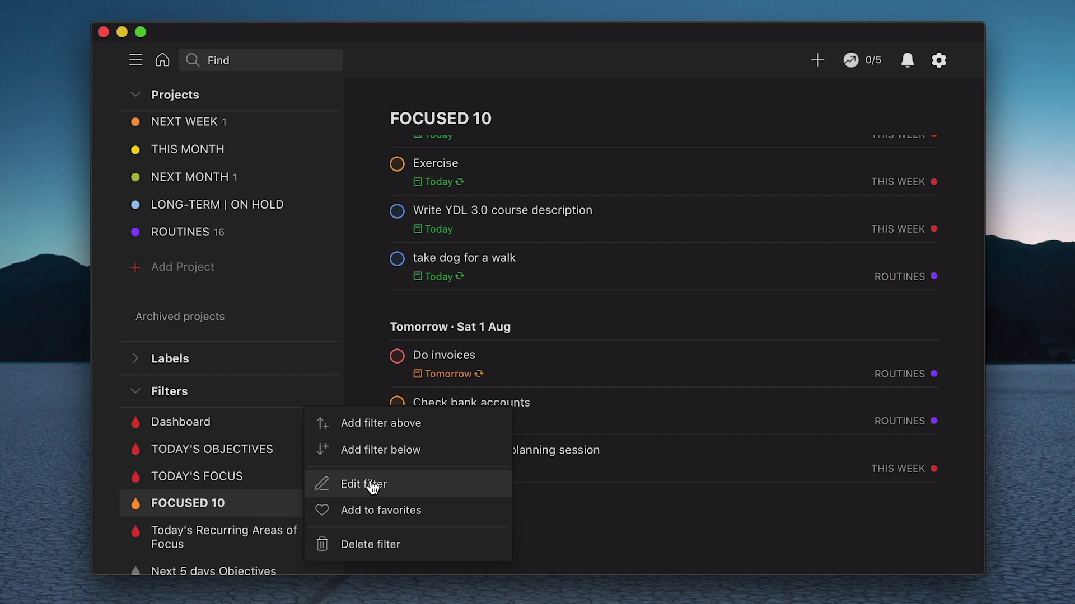
click(372, 487)
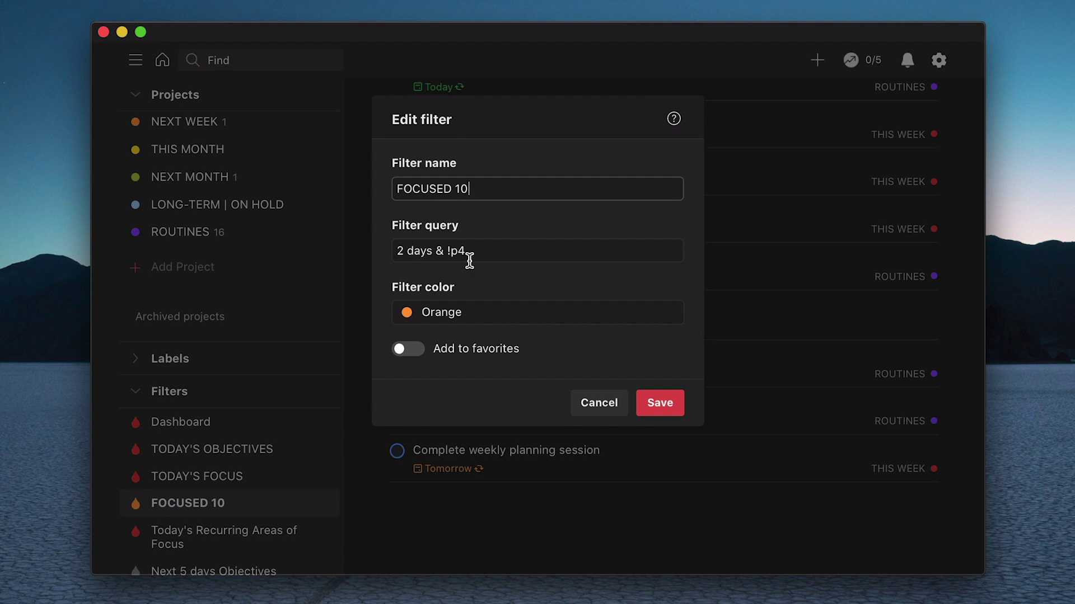
click(660, 404)
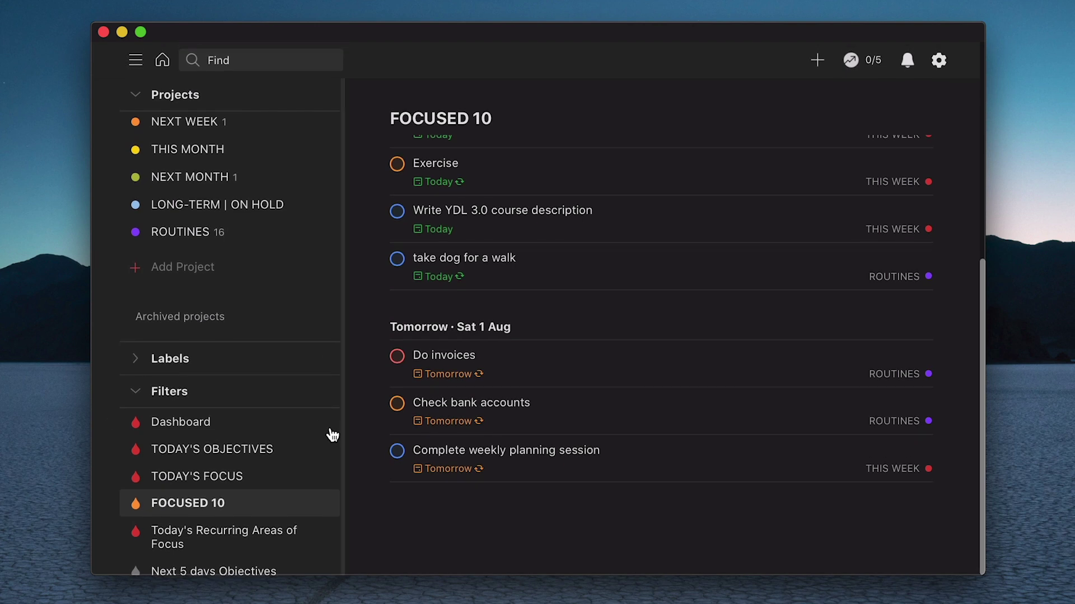
scroll(326, 432, down, 1)
scroll(326, 432, down, 4)
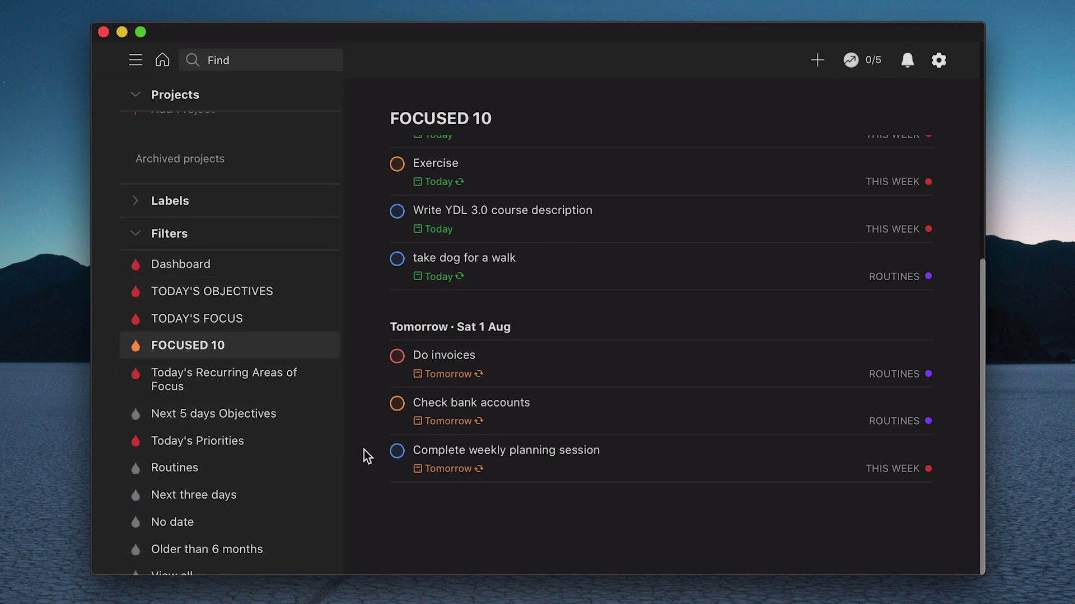
Step: Show Today's Recurring Areas of Focus and view its today & /Recurring Areas of Focus query
click(260, 379)
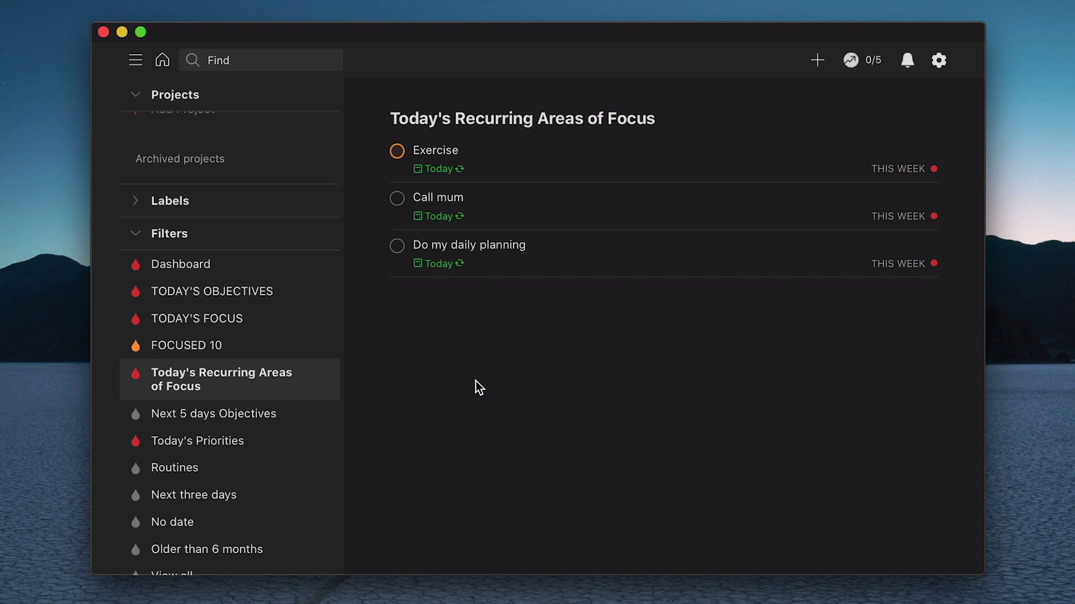
click(316, 377)
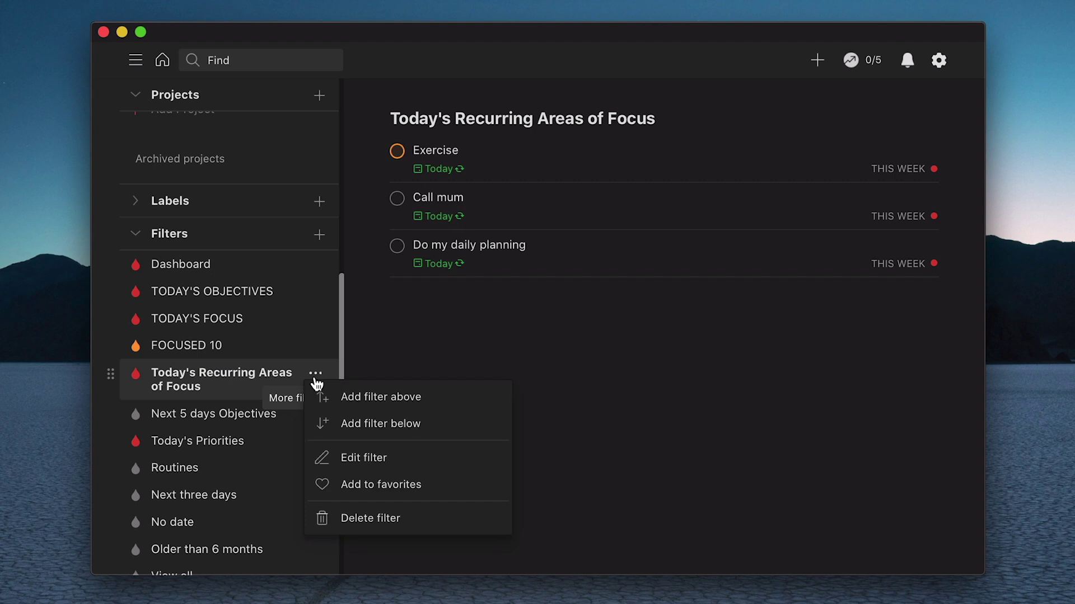
click(373, 458)
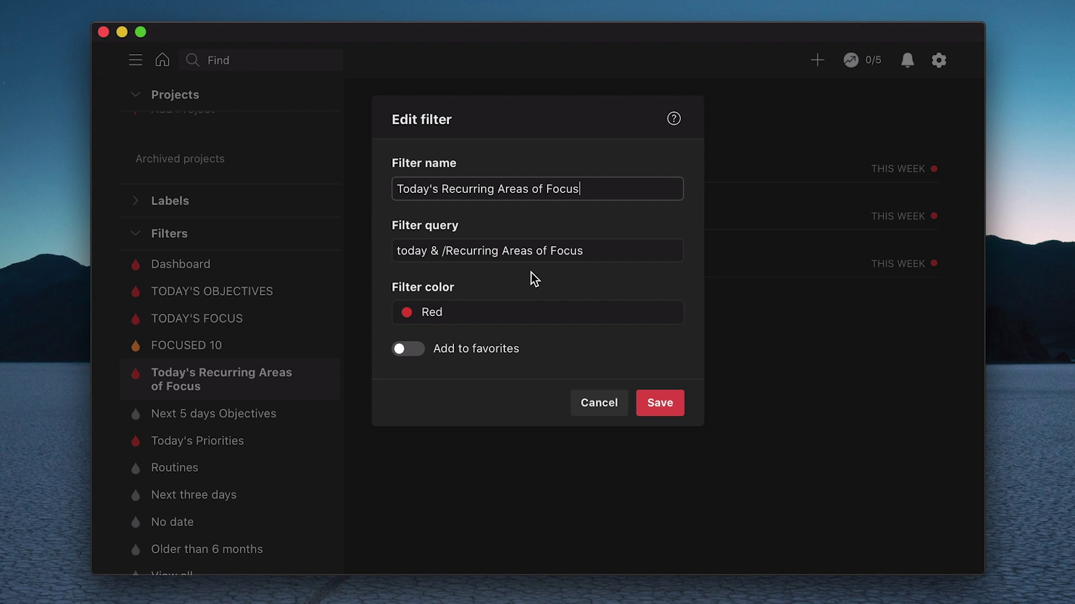
Step: Save the filter settings, show Next 5 days Objectives, and dismiss a stray browser context menu
click(660, 403)
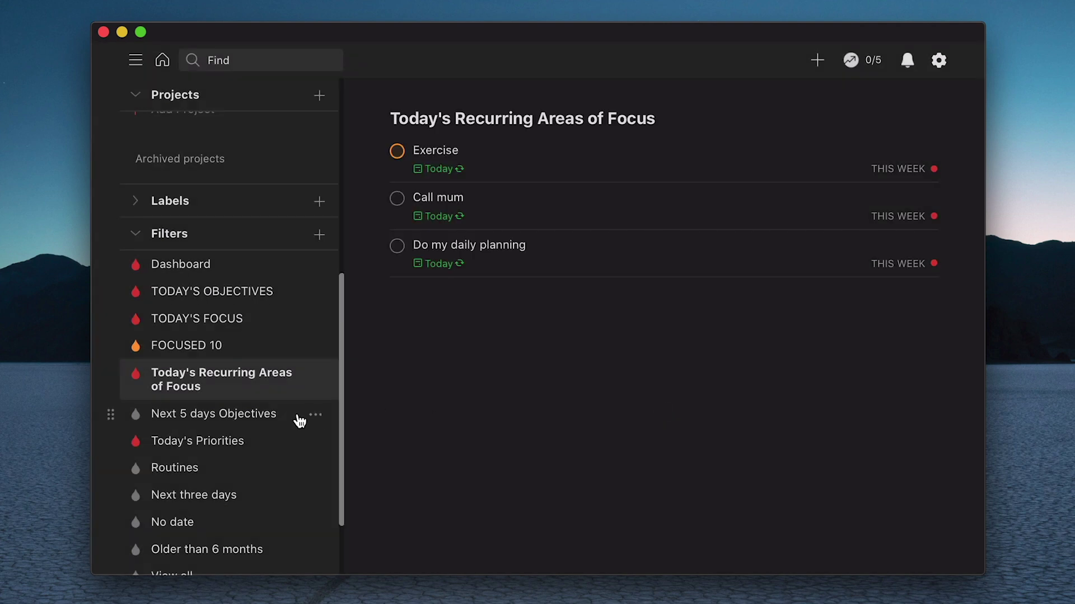
click(269, 422)
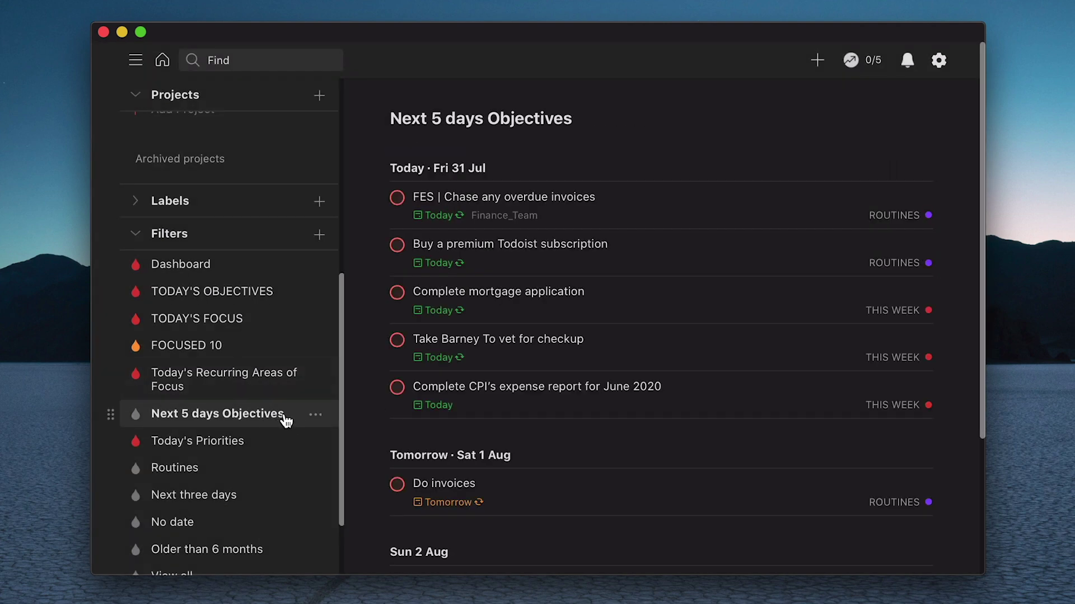
scroll(373, 427, down, 3)
scroll(382, 405, up, 3)
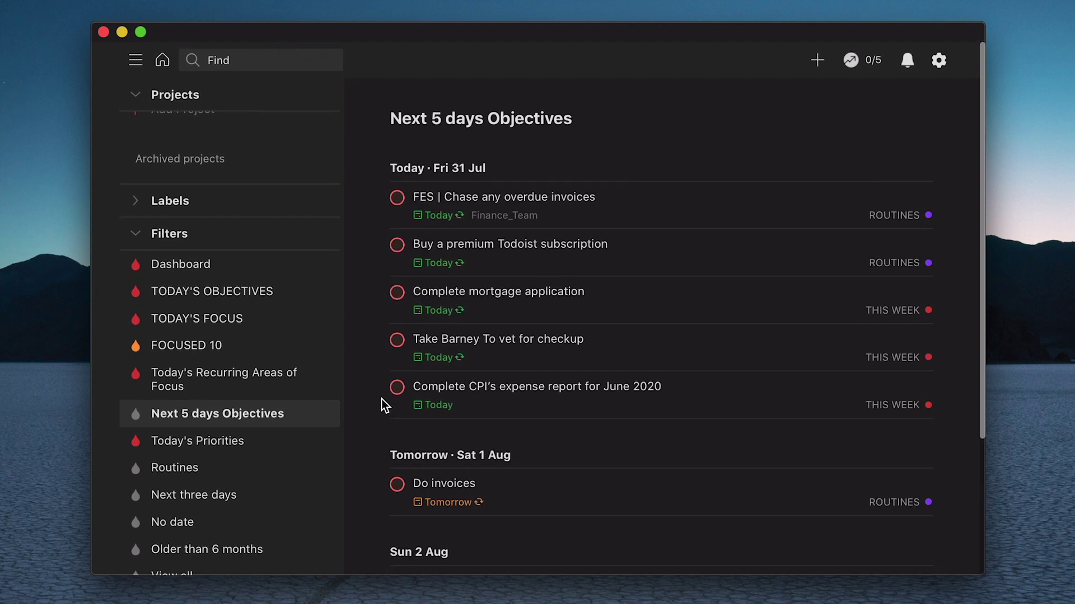
right_click(381, 405)
click(328, 435)
scroll(189, 166, up, 5)
scroll(198, 181, up, 2)
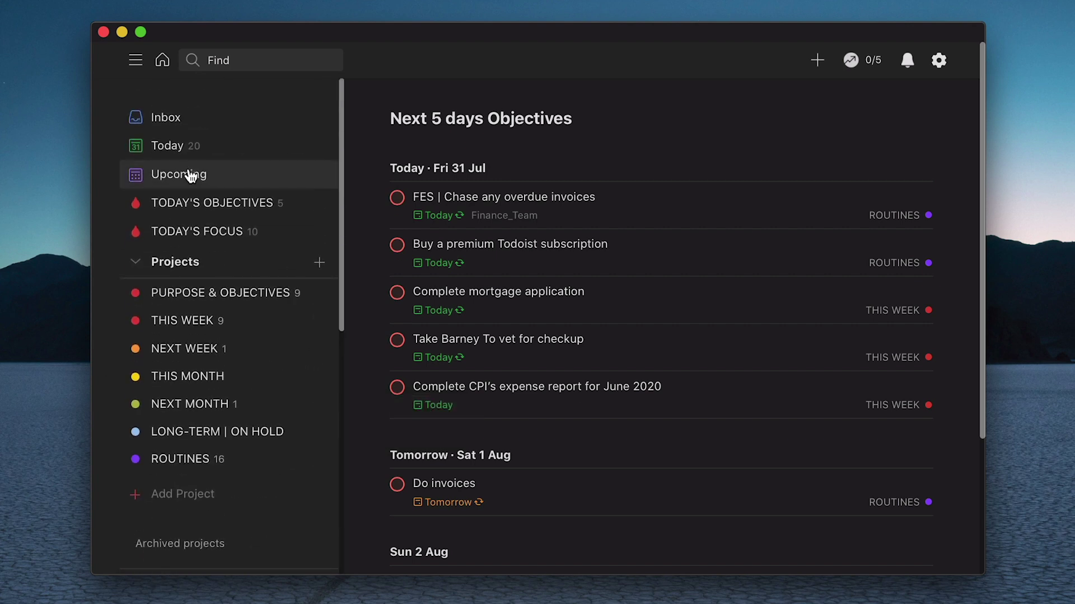
click(194, 174)
scroll(469, 269, down, 4)
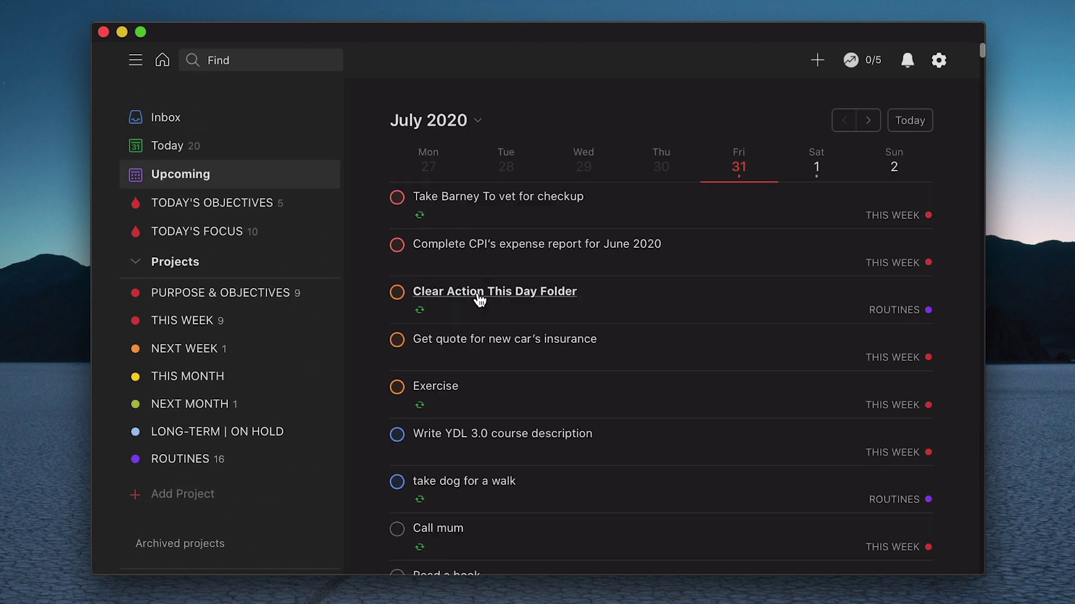
scroll(478, 298, down, 5)
scroll(480, 297, down, 1)
scroll(473, 379, down, 6)
scroll(473, 383, up, 5)
scroll(472, 383, down, 1)
scroll(473, 383, up, 1)
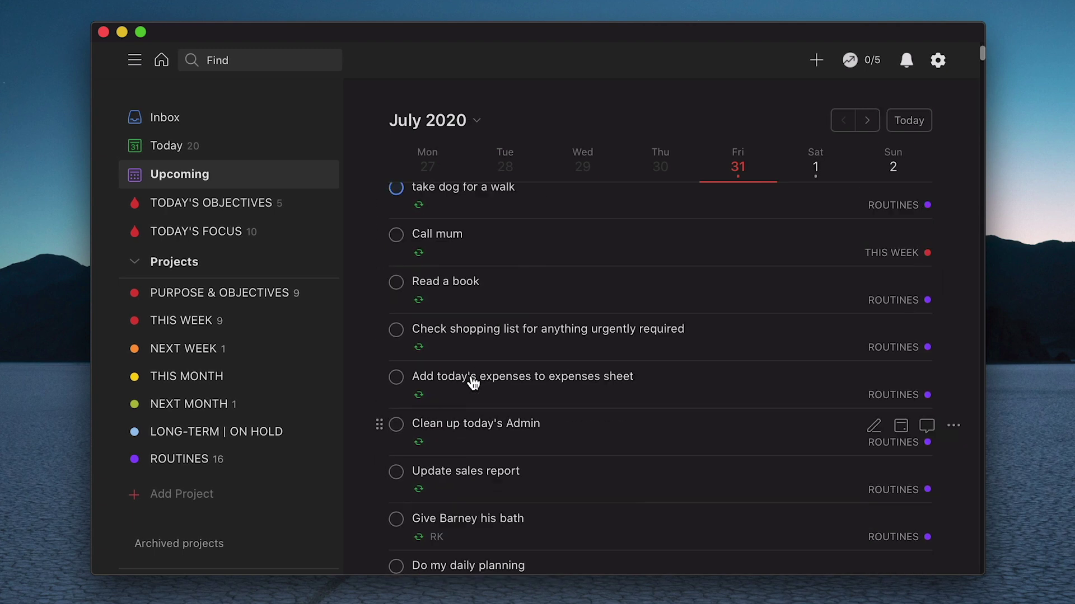
scroll(473, 384, up, 5)
scroll(473, 382, up, 5)
scroll(473, 384, up, 5)
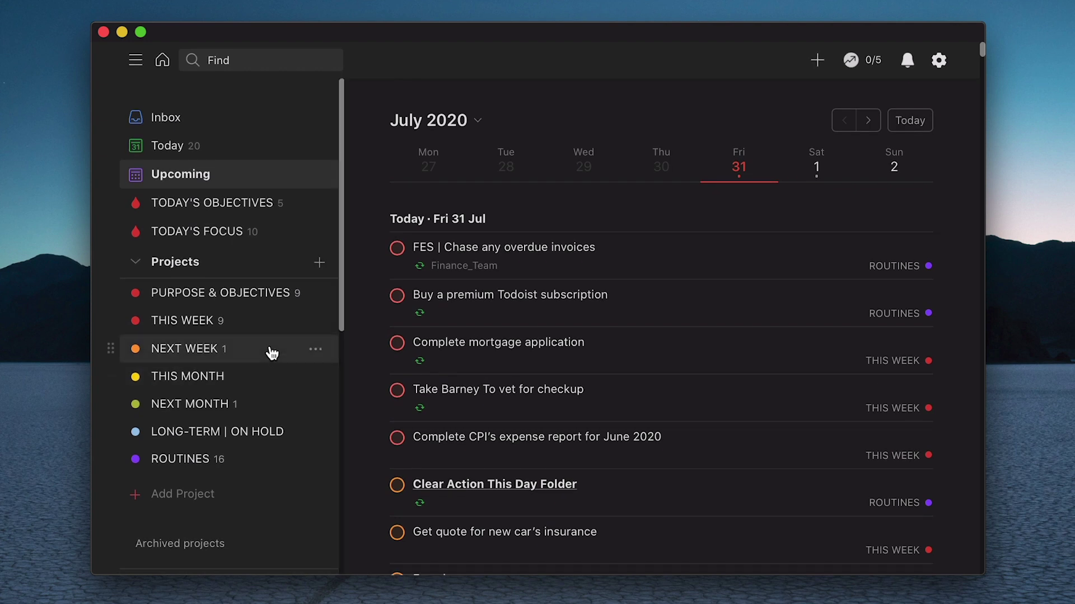
scroll(247, 395, down, 10)
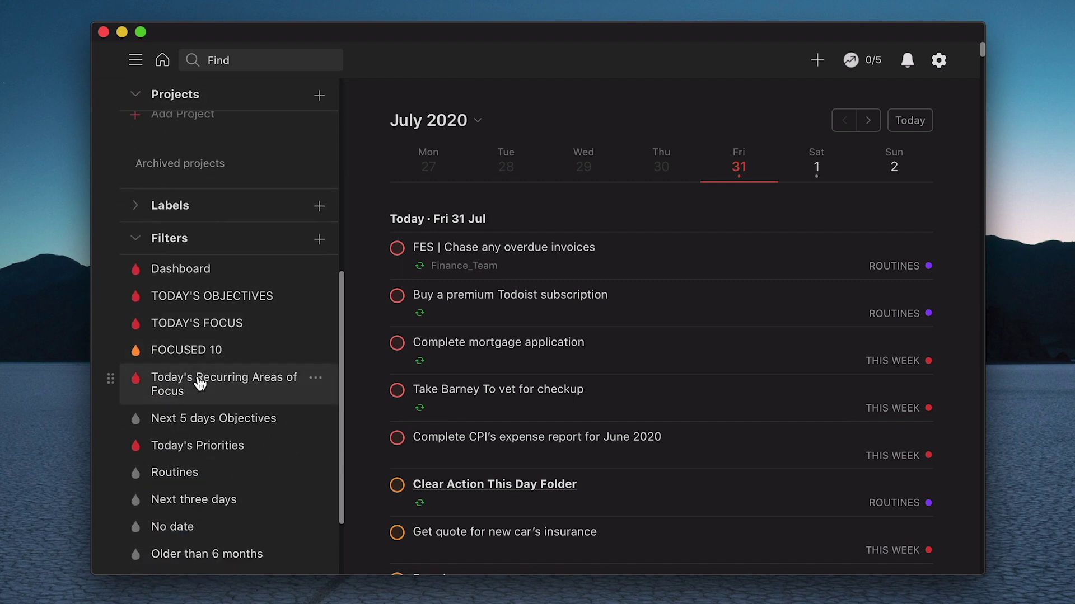
Step: Review and save the Next 5 days Objectives query, 5 days & p1, after briefly viewing Today's Priorities
click(211, 421)
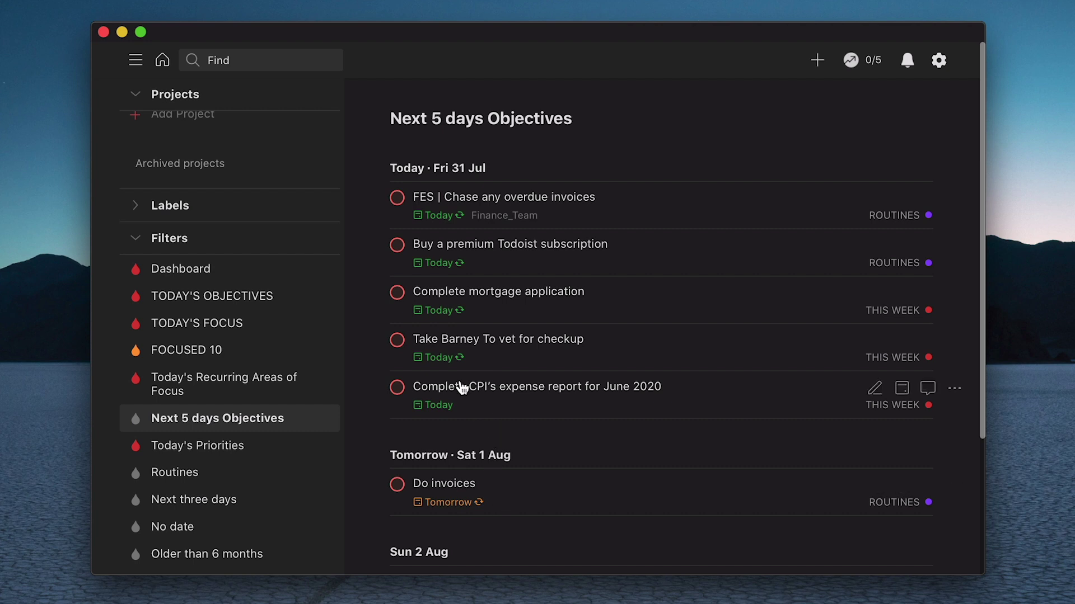
mouse_move(538, 310)
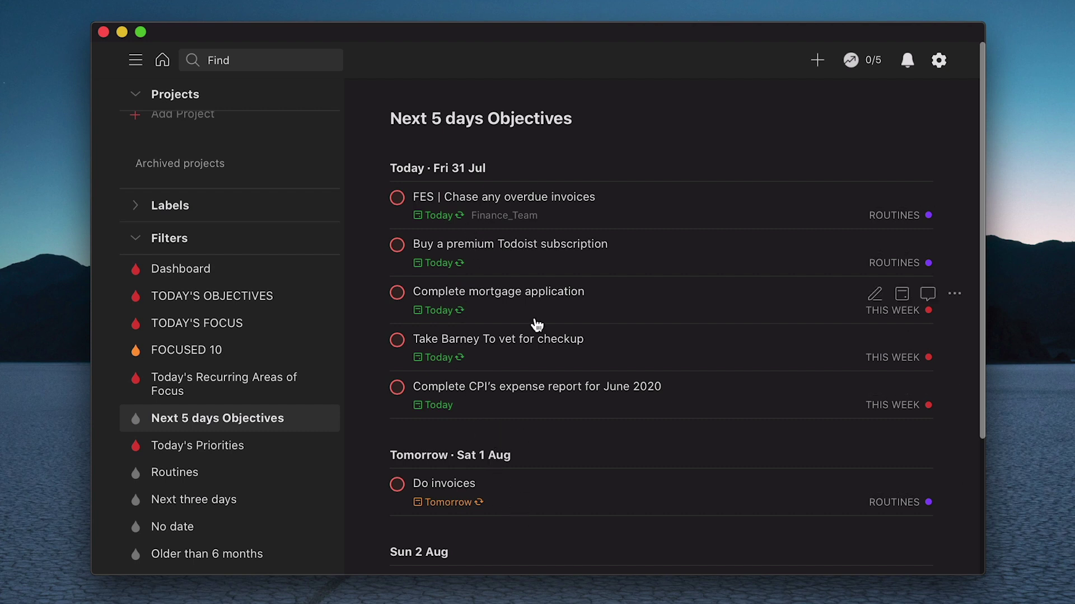
scroll(536, 326, down, 3)
scroll(535, 325, up, 3)
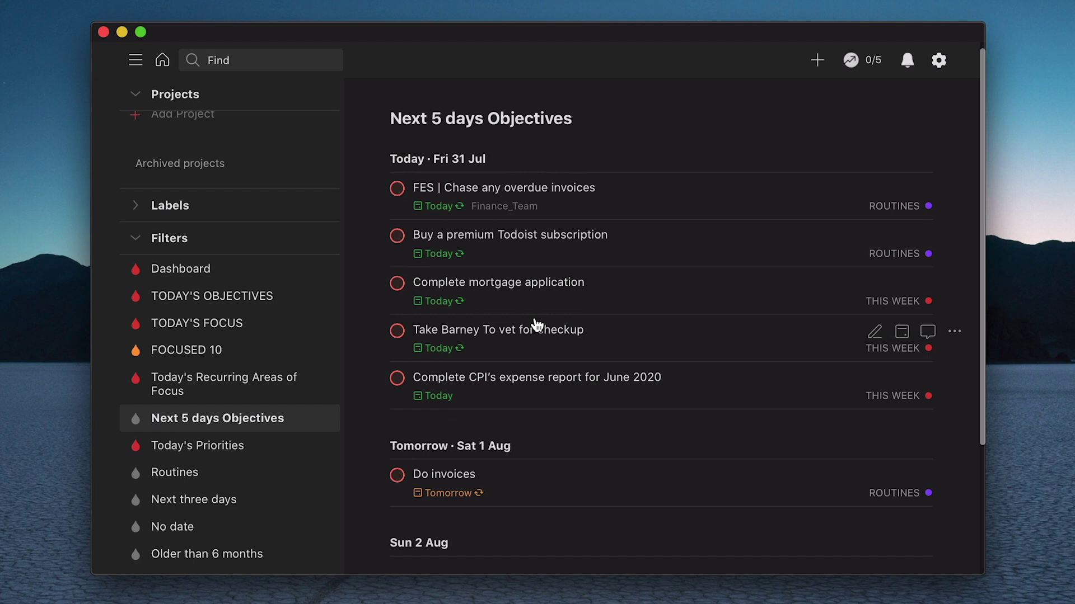
click(197, 453)
click(205, 426)
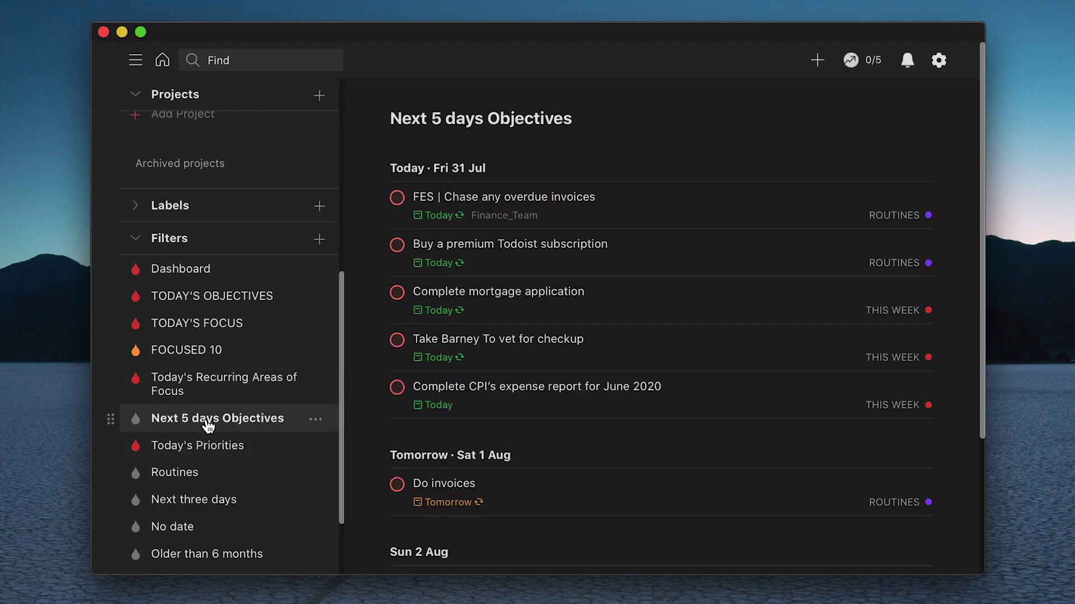
click(316, 420)
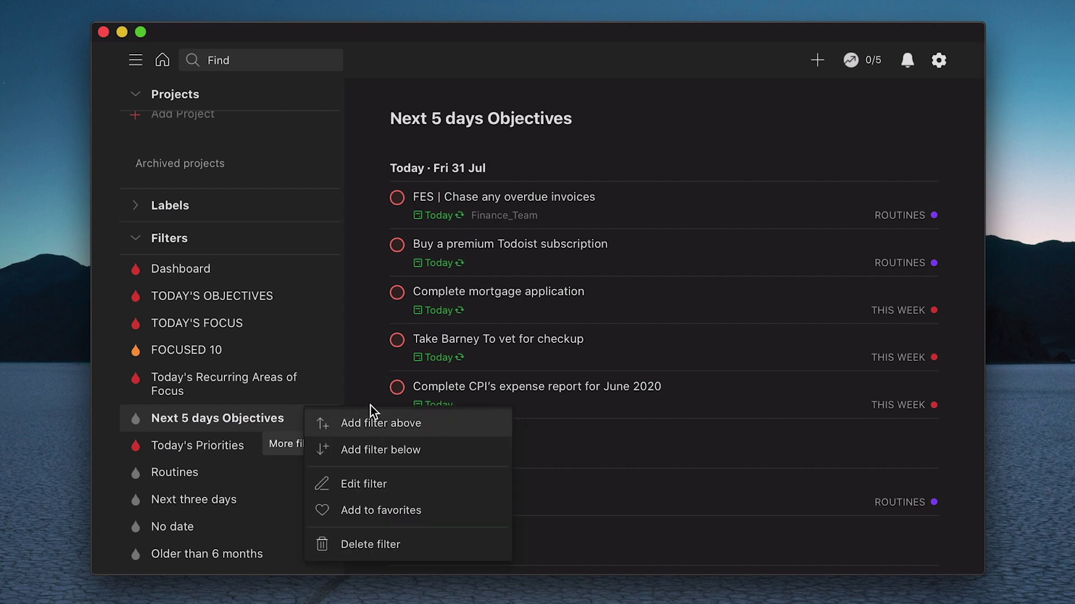
click(422, 499)
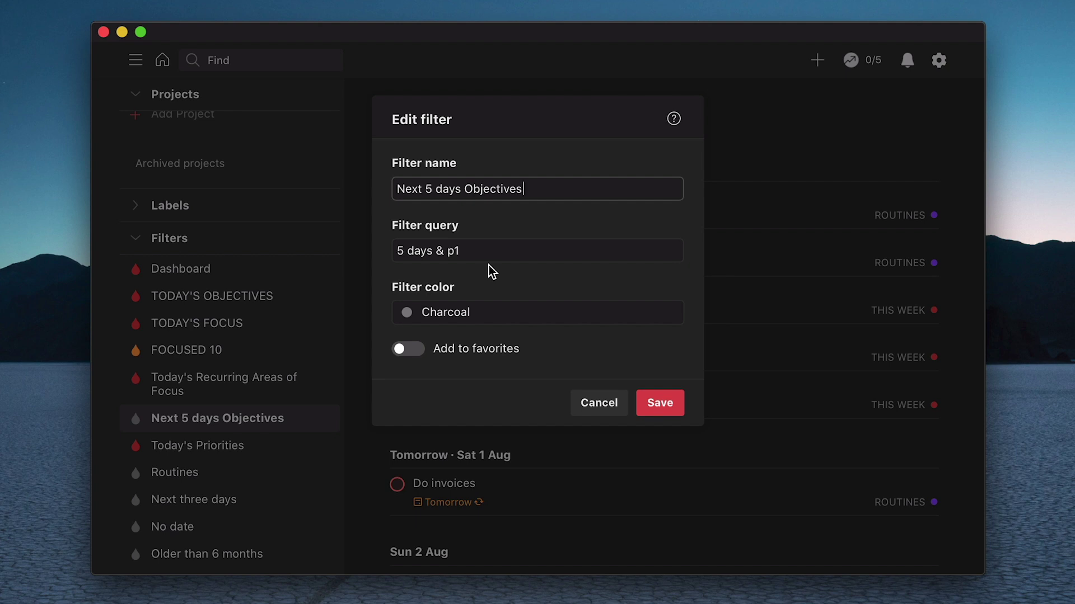
click(661, 404)
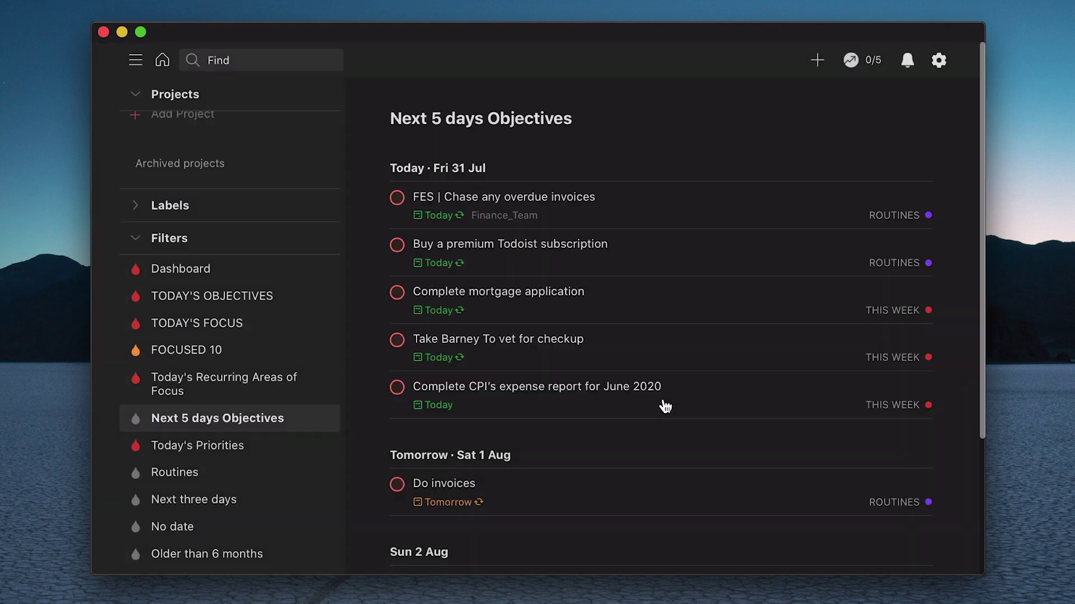
Step: Open Today's Priorities, review its today & p1 query, and close the editor unchanged
click(217, 450)
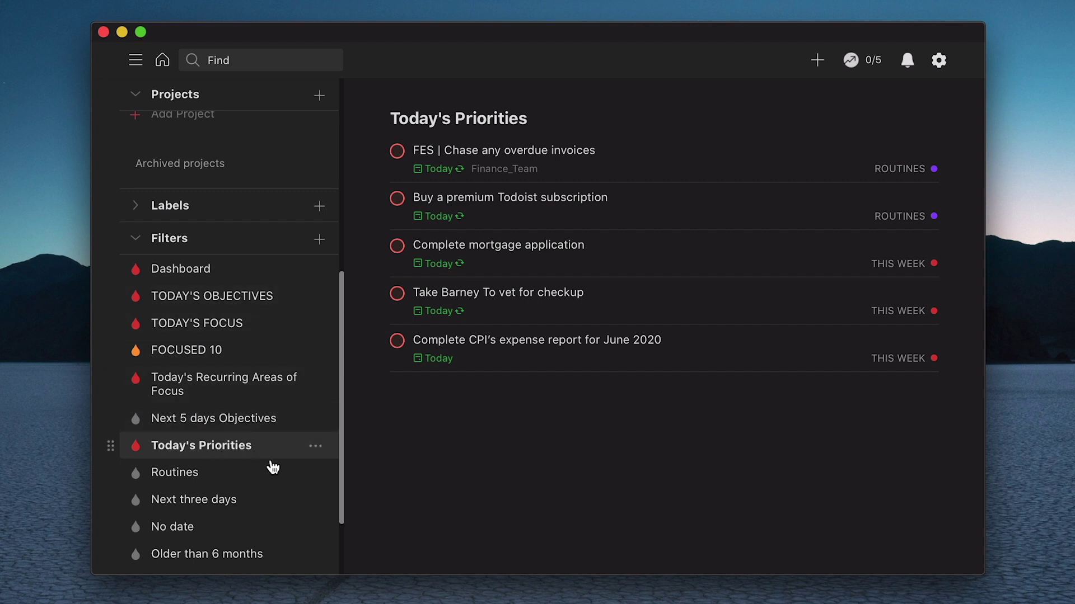
click(314, 447)
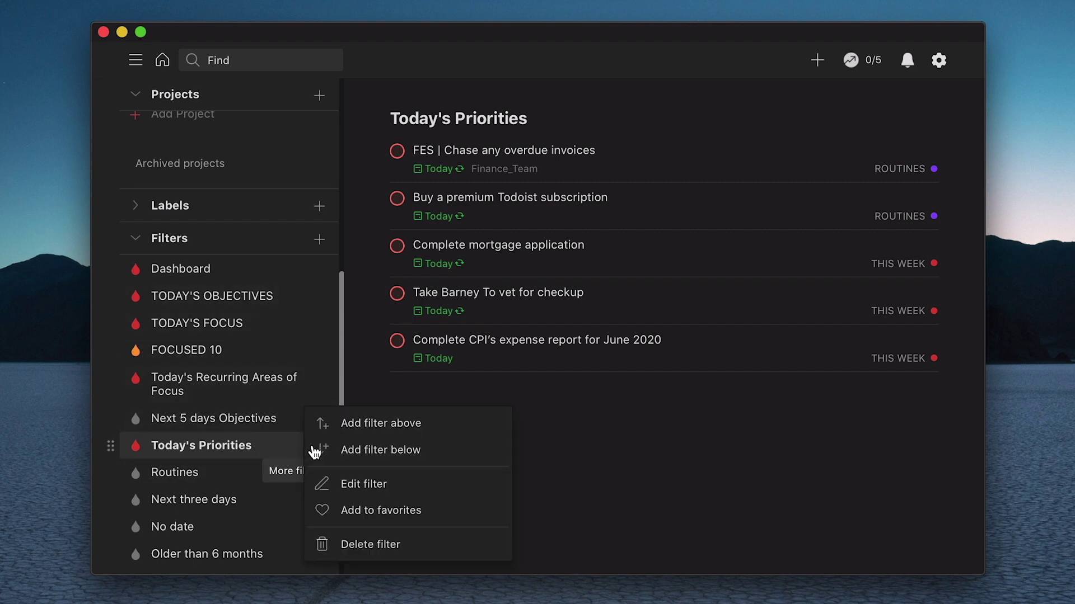
click(367, 483)
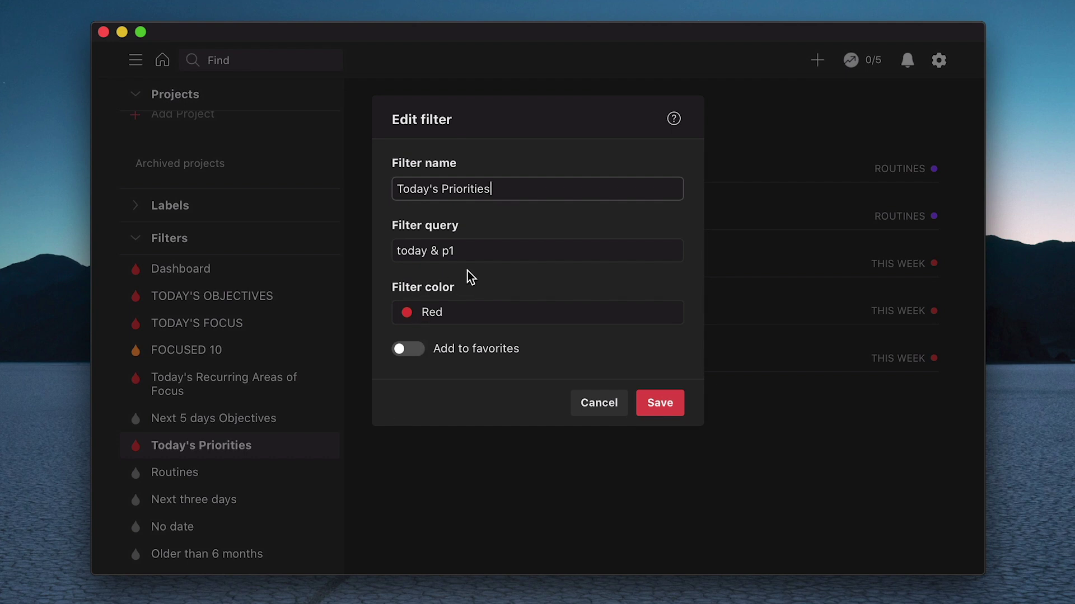
click(651, 403)
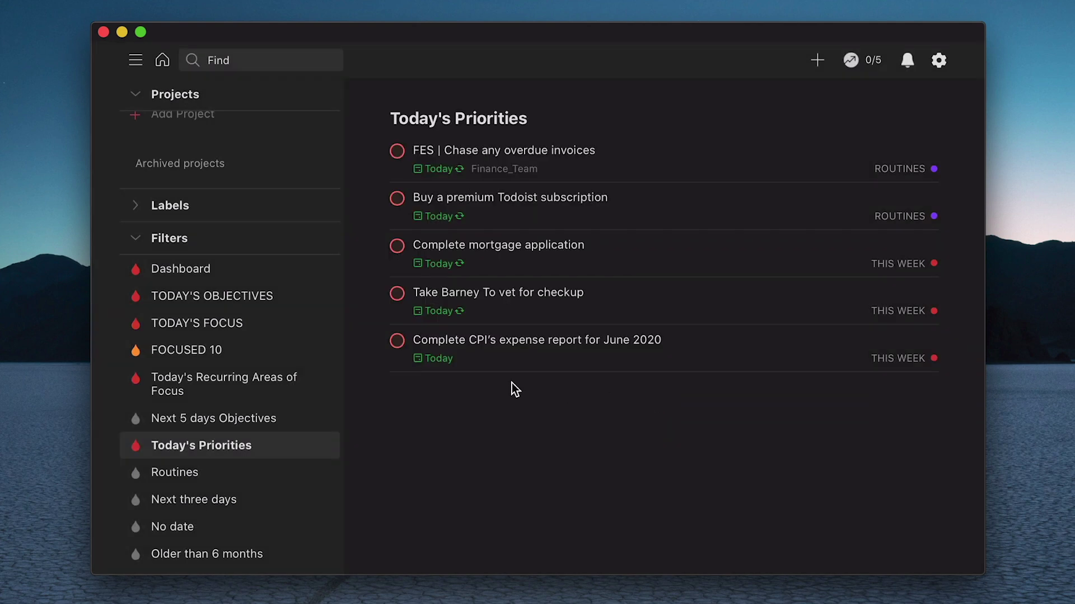
Step: Open the Routines filter and browse its /Daily, /Weekly and /Monthly task groups
click(164, 476)
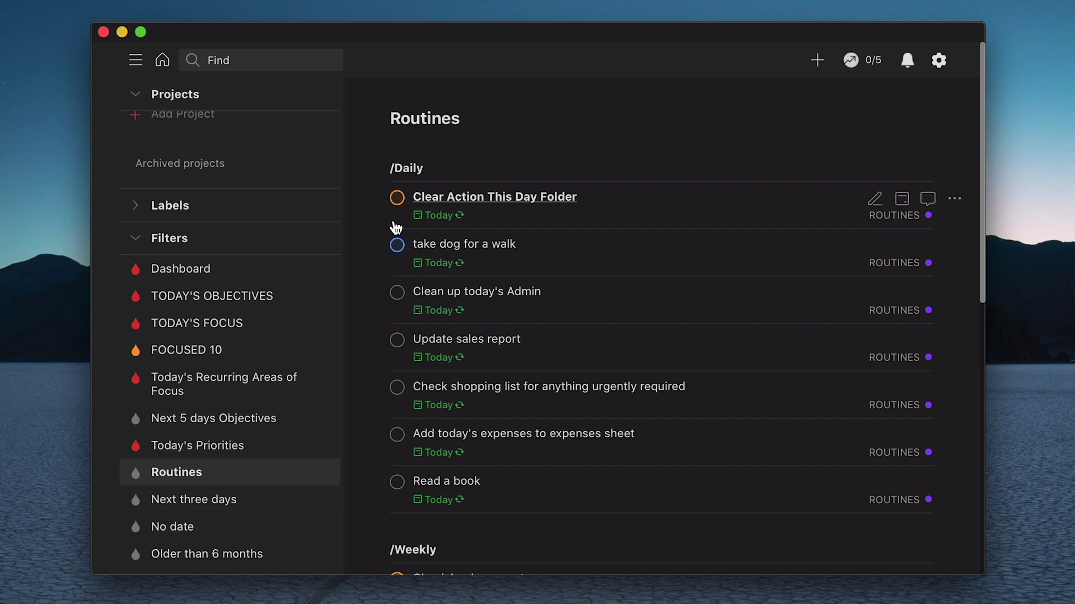
mouse_move(396, 198)
click(397, 244)
scroll(387, 396, down, 5)
scroll(388, 395, down, 5)
scroll(388, 395, down, 3)
scroll(387, 396, up, 3)
scroll(386, 395, up, 5)
scroll(388, 396, up, 2)
scroll(387, 396, up, 3)
scroll(387, 395, down, 1)
scroll(386, 395, down, 3)
scroll(388, 396, down, 3)
scroll(387, 395, down, 3)
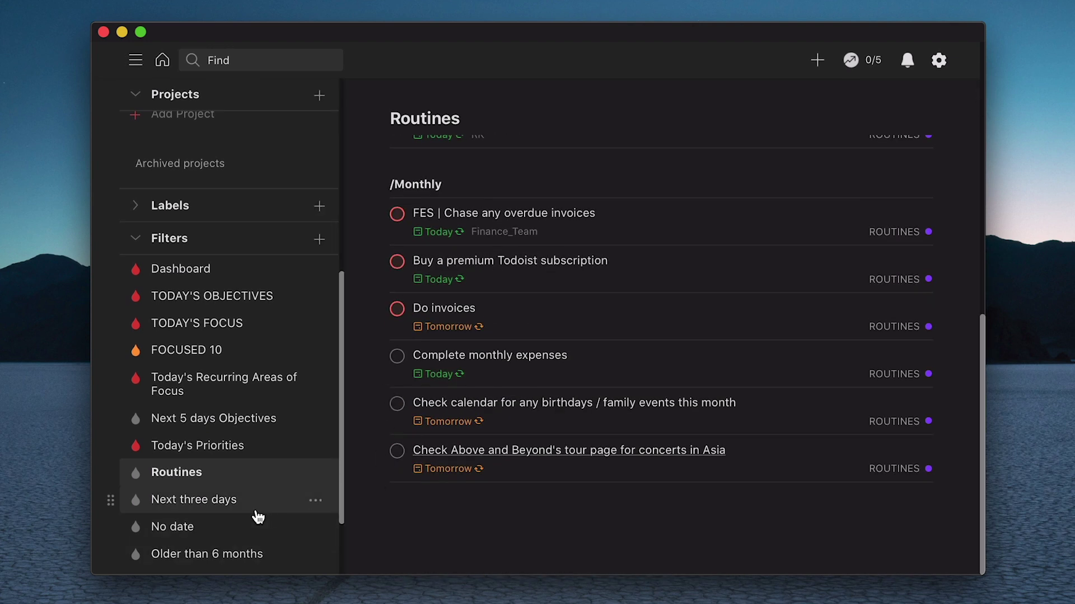
click(219, 506)
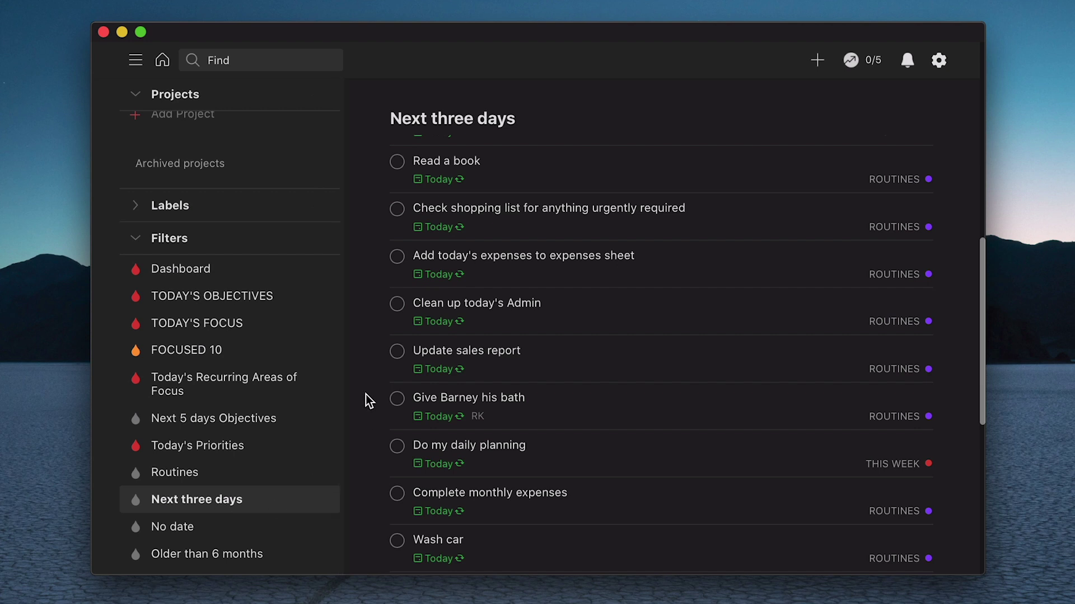
scroll(370, 378, up, 1)
scroll(374, 362, up, 5)
scroll(374, 362, up, 3)
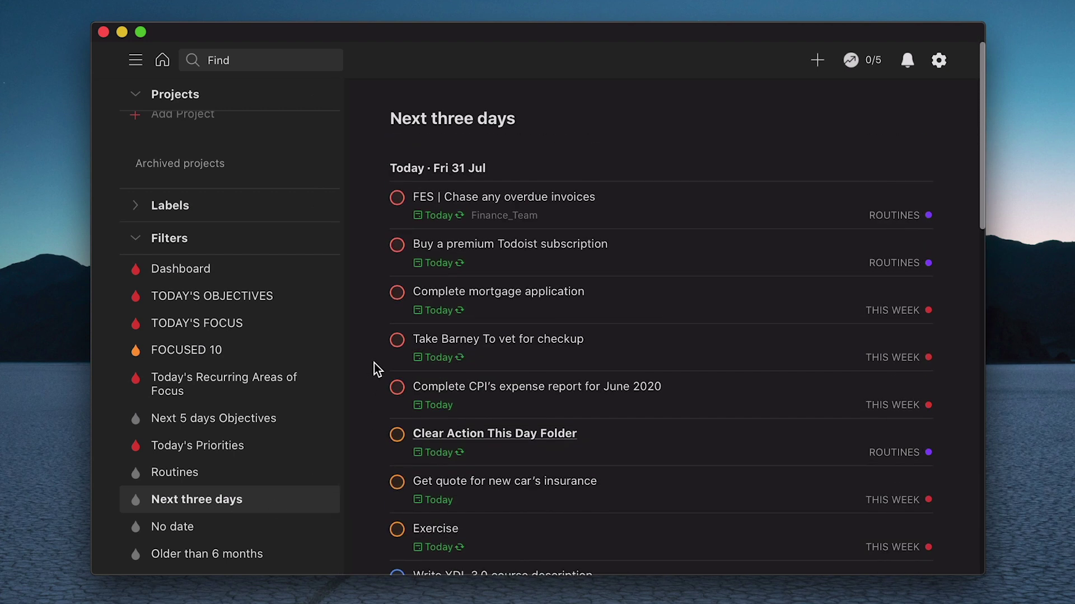
scroll(373, 363, down, 5)
scroll(374, 362, down, 6)
scroll(374, 363, down, 1)
scroll(373, 363, up, 2)
scroll(422, 259, up, 1)
scroll(413, 532, down, 3)
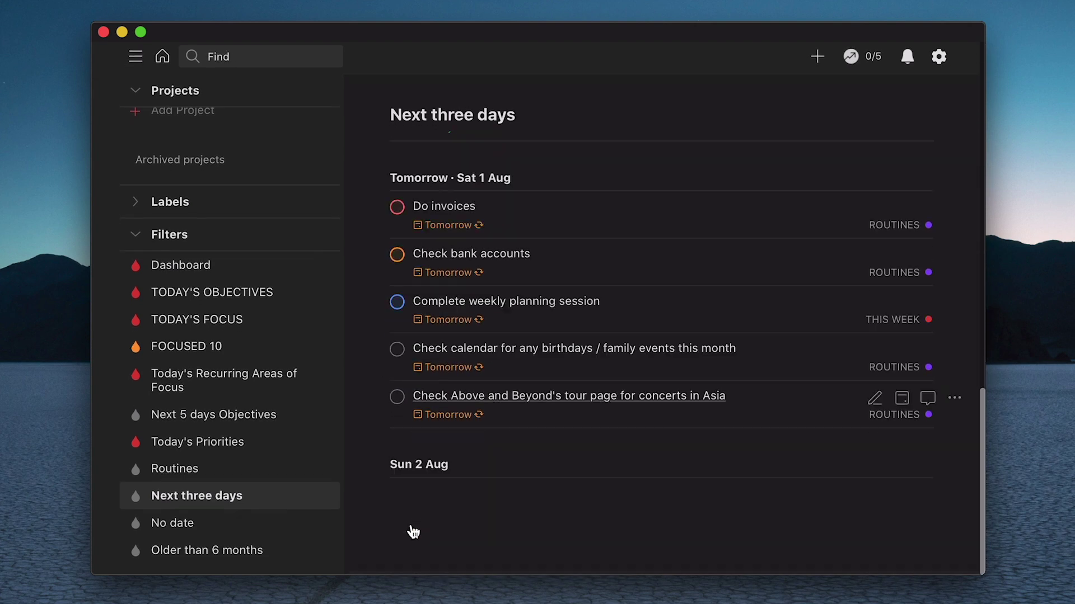
scroll(413, 533, up, 3)
scroll(413, 533, up, 5)
scroll(413, 532, up, 4)
scroll(413, 532, down, 15)
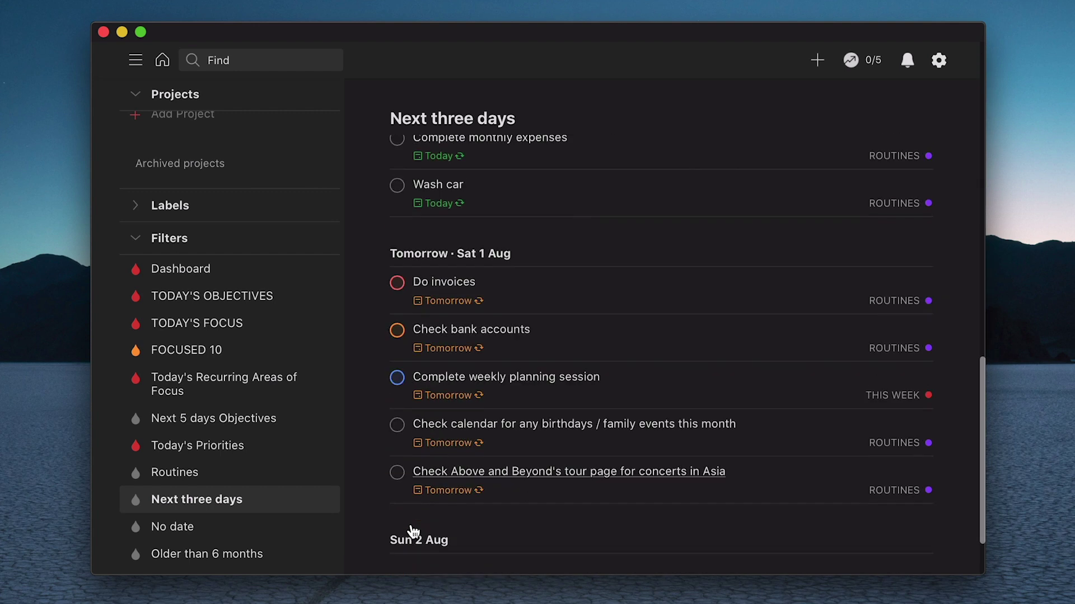
scroll(414, 532, down, 1)
scroll(413, 532, up, 15)
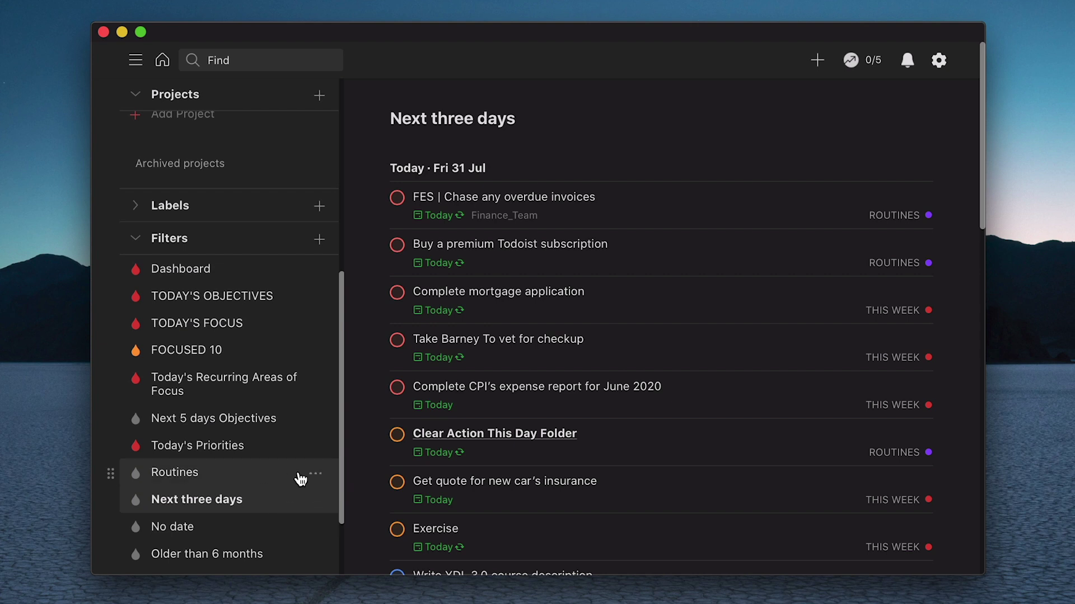
click(315, 474)
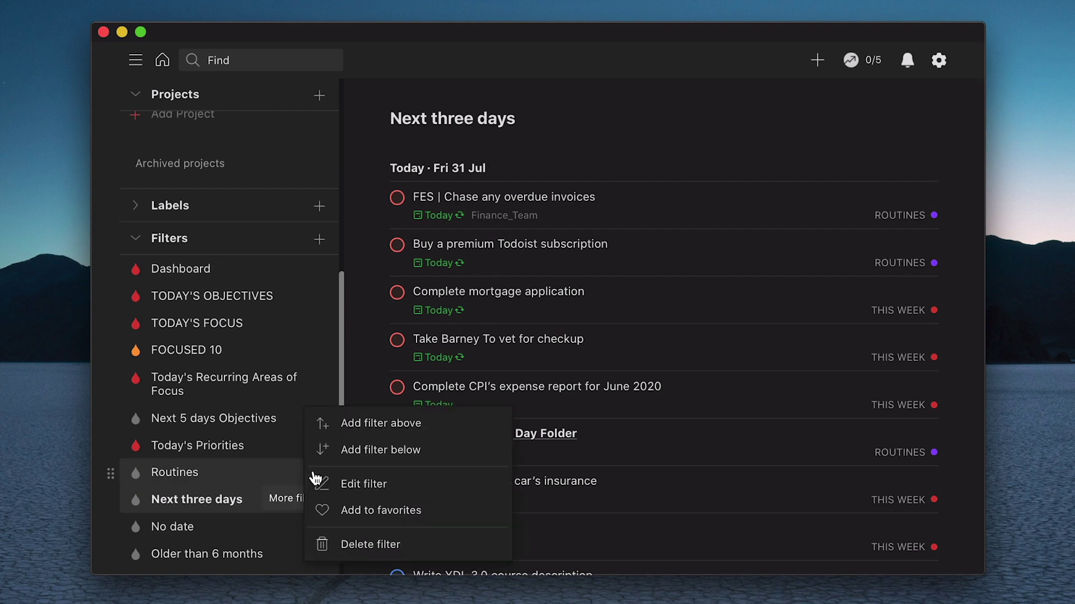
click(351, 491)
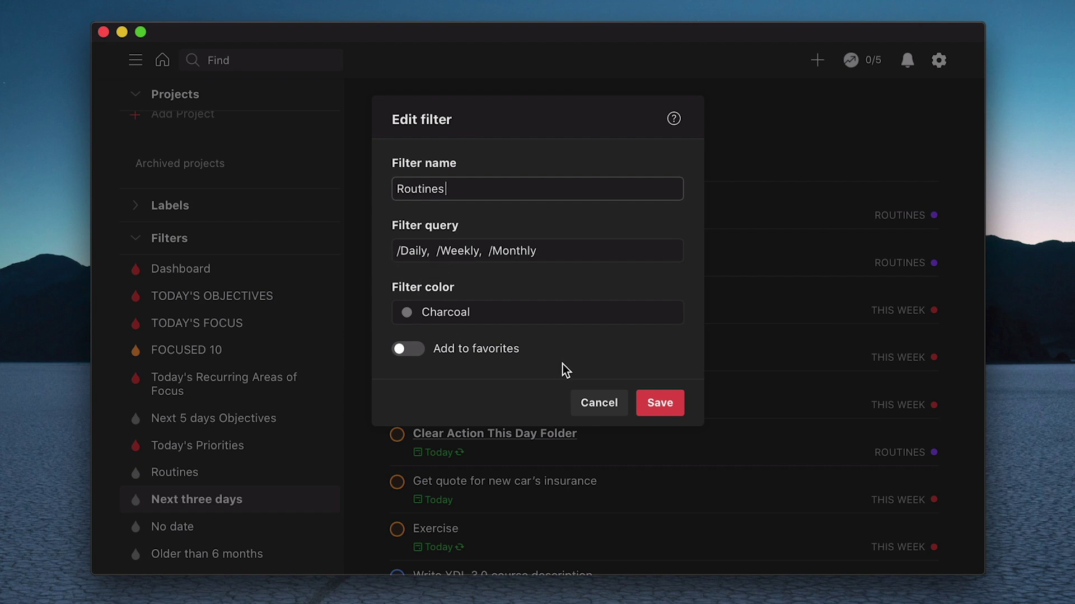
click(597, 406)
scroll(307, 346, up, 3)
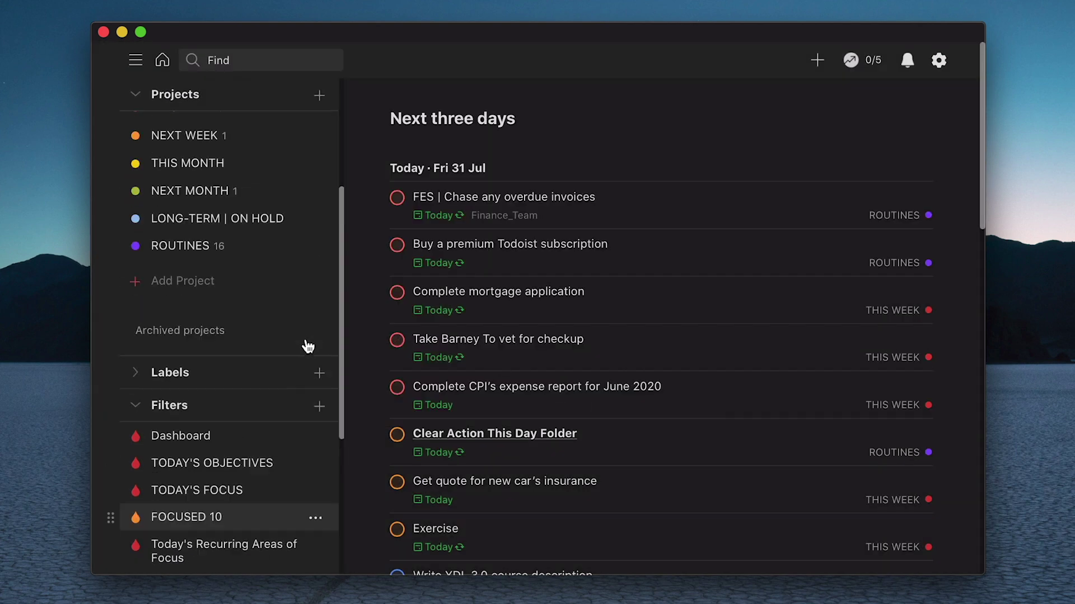
scroll(296, 352, up, 3)
Step: Open the ROUTINES project, then collapse and re-expand its WEEKLY and MONTHLY sections
click(211, 460)
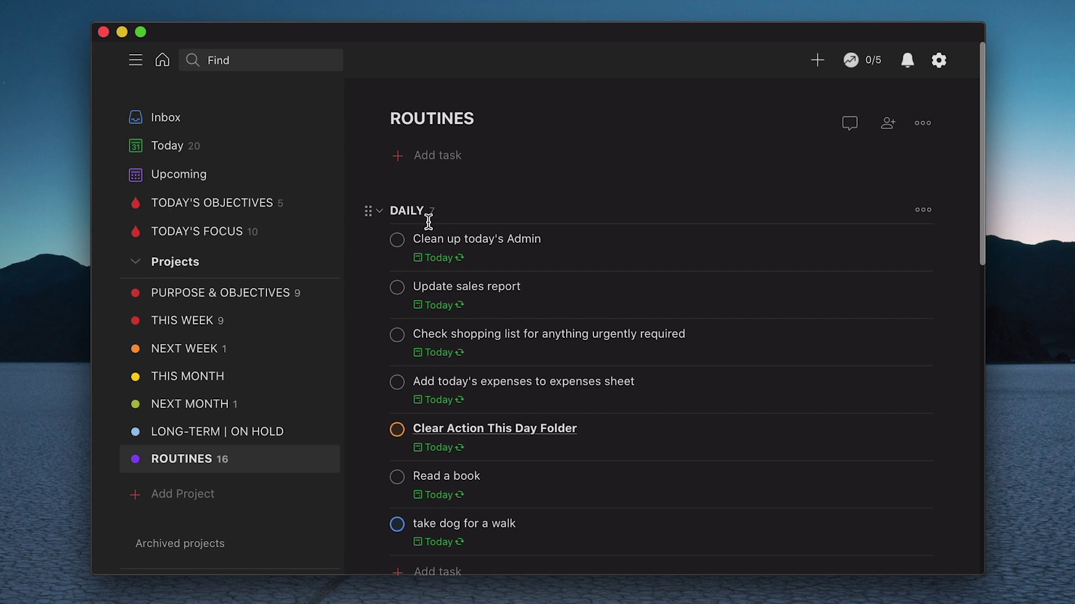
scroll(439, 235, down, 5)
scroll(443, 237, down, 2)
scroll(443, 238, down, 2)
scroll(442, 239, up, 4)
scroll(442, 238, up, 2)
scroll(442, 238, up, 3)
scroll(439, 239, down, 3)
scroll(440, 239, down, 2)
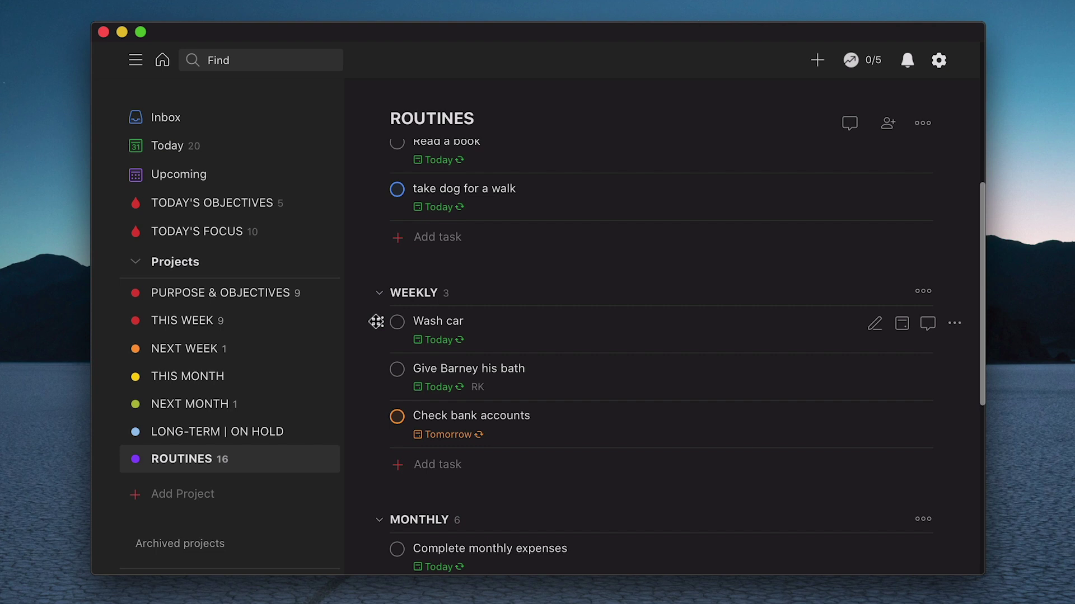
click(382, 293)
click(379, 354)
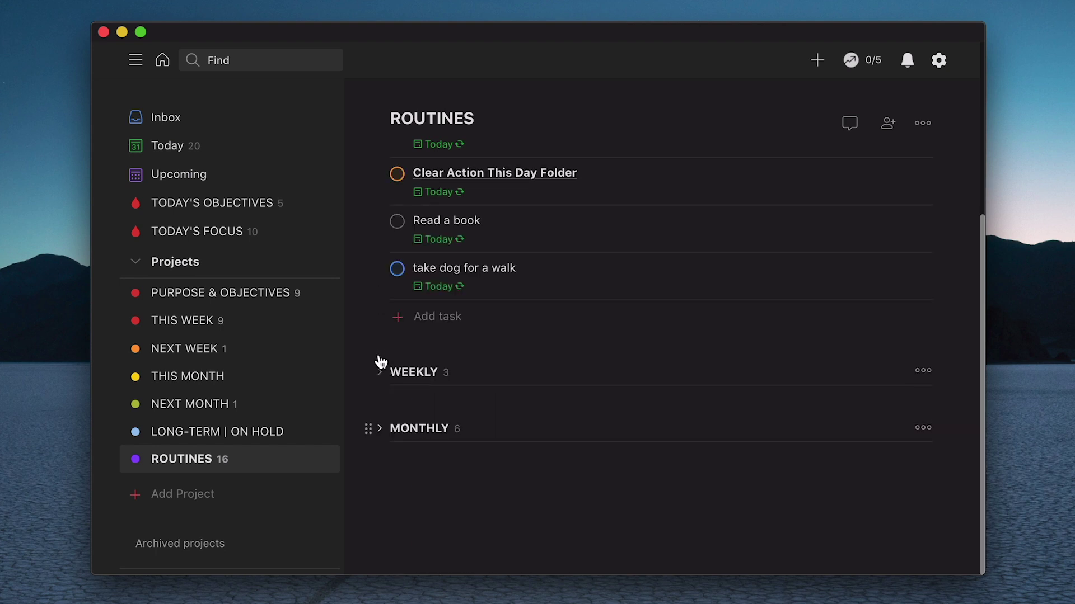
scroll(392, 183, up, 1)
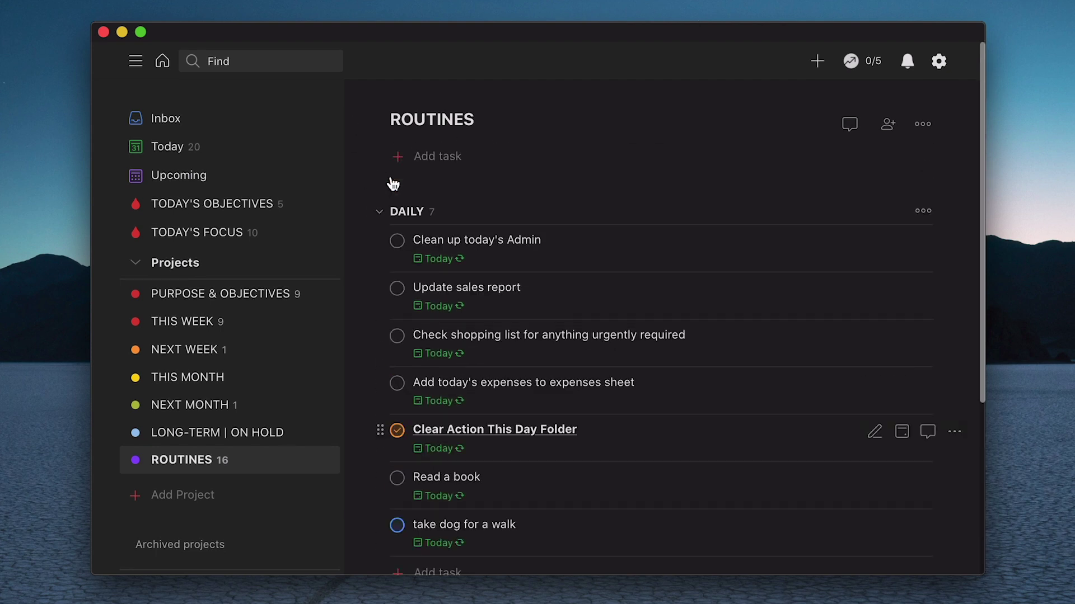
scroll(392, 184, down, 1)
scroll(391, 180, down, 4)
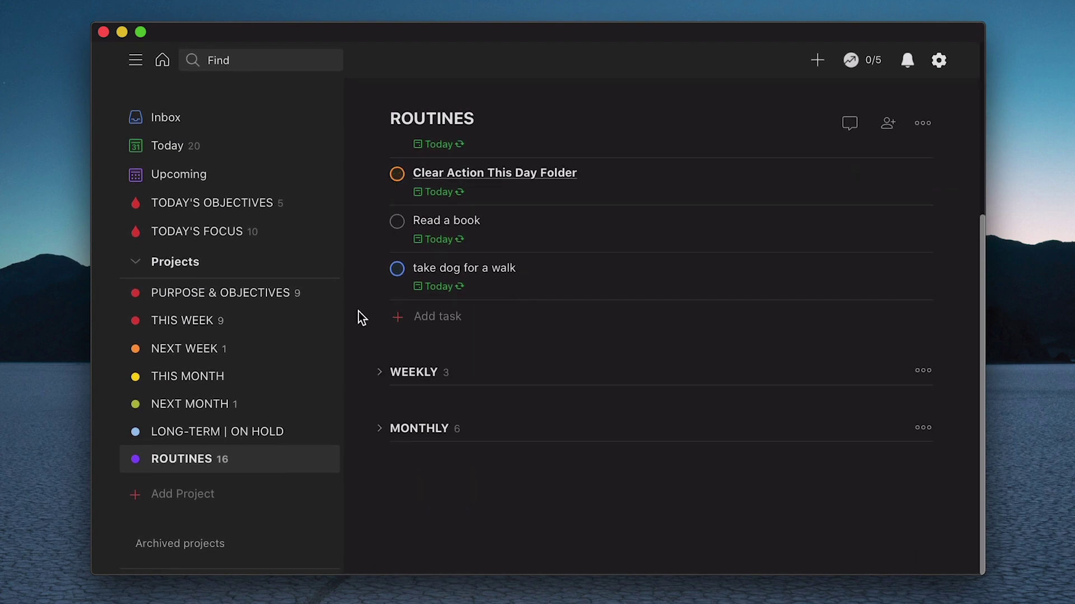
click(379, 372)
scroll(387, 492, down, 3)
click(378, 436)
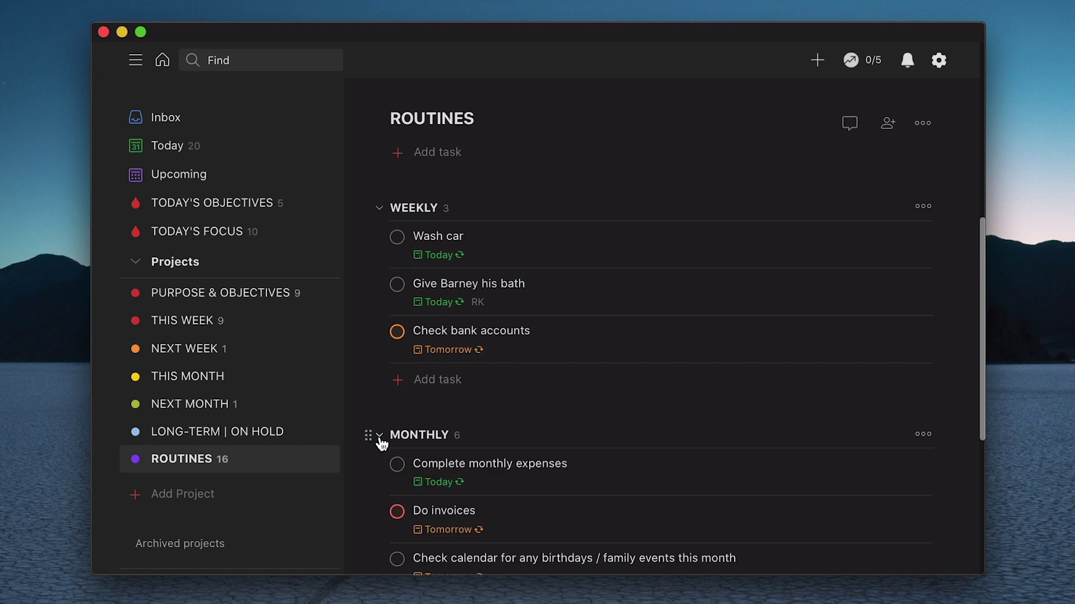
scroll(311, 399, down, 3)
scroll(306, 397, down, 3)
scroll(307, 396, down, 2)
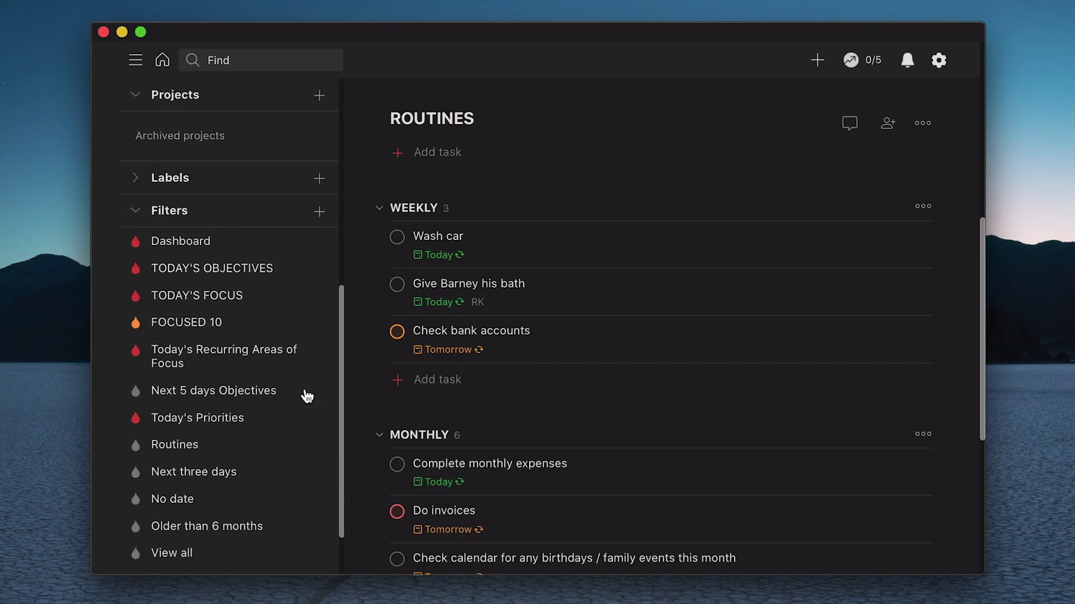
Step: Open the Routines filter to browse its Daily, Weekly and Monthly routine tasks
click(186, 448)
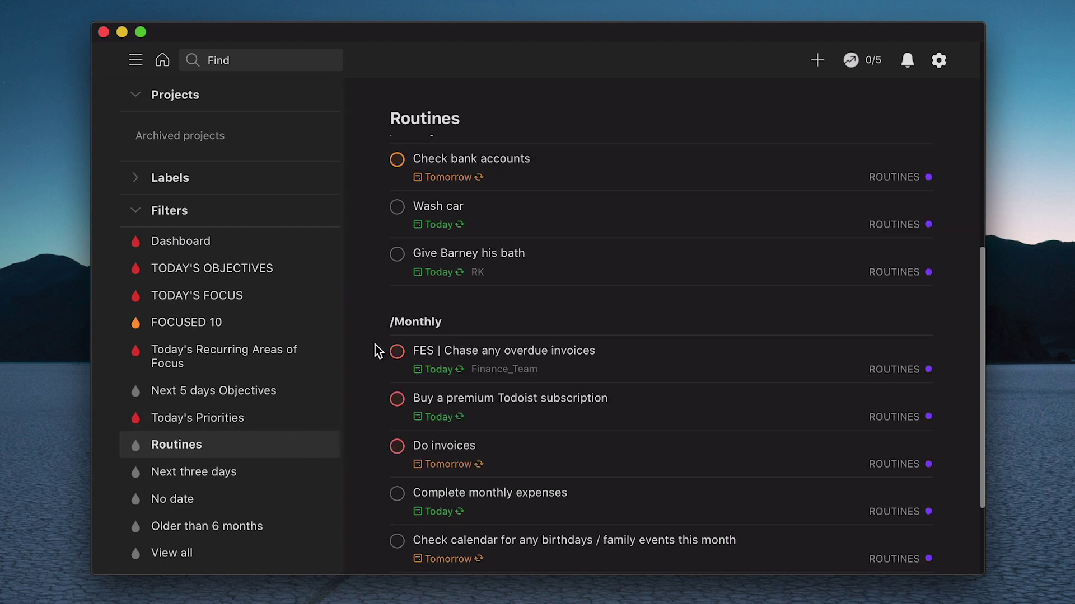
scroll(380, 220, up, 3)
scroll(380, 220, up, 1)
scroll(380, 220, up, 4)
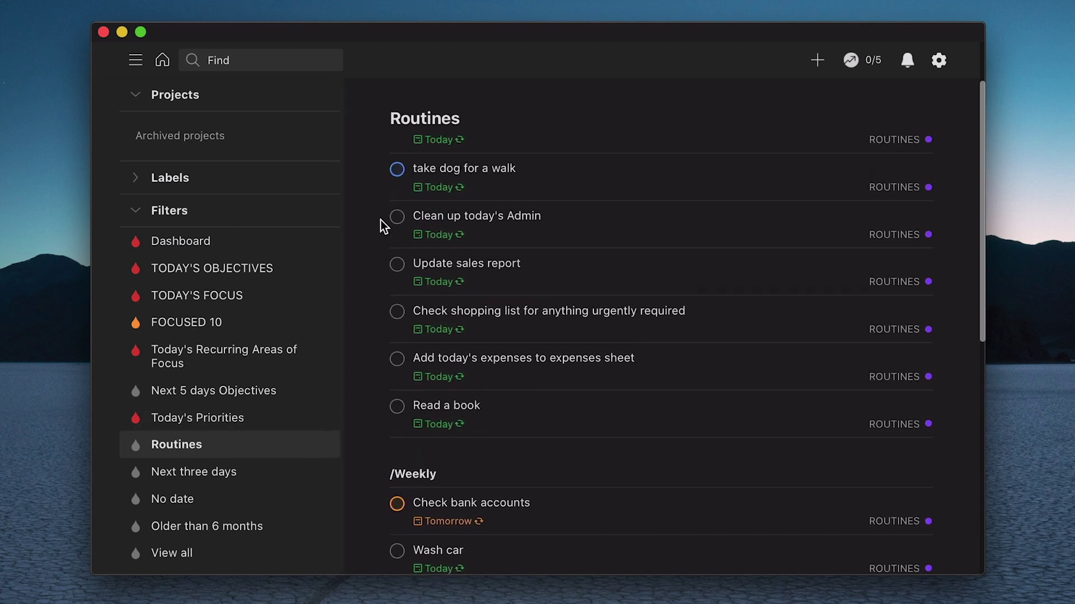
scroll(380, 221, up, 1)
scroll(381, 220, down, 1)
scroll(381, 220, down, 3)
scroll(381, 221, down, 4)
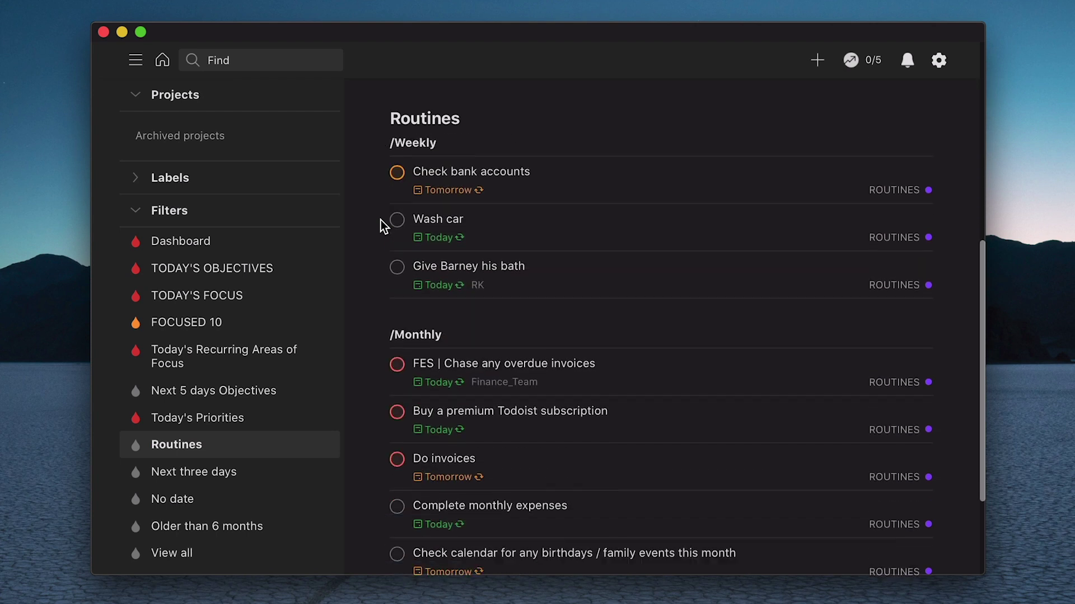
scroll(380, 220, down, 3)
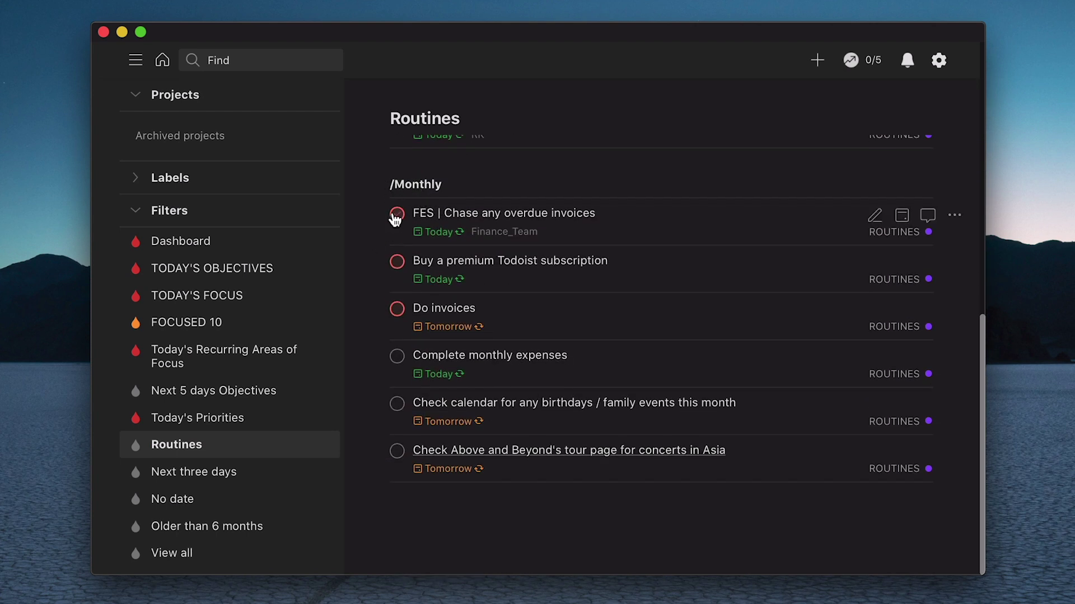
Step: Review the Next three days filter's '3 days' query and save it unchanged
click(219, 474)
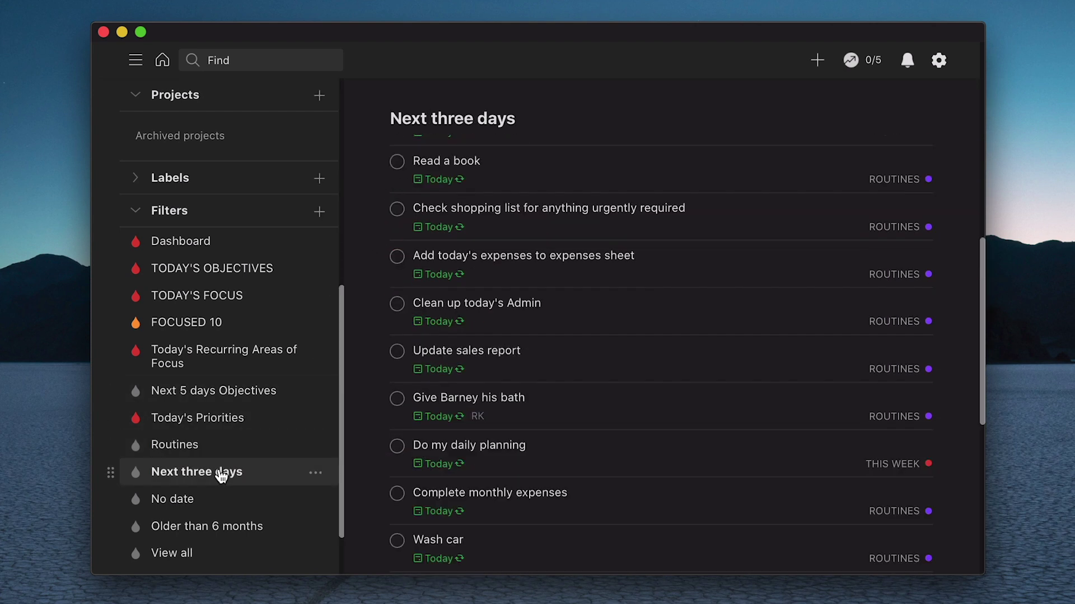
scroll(385, 367, up, 1)
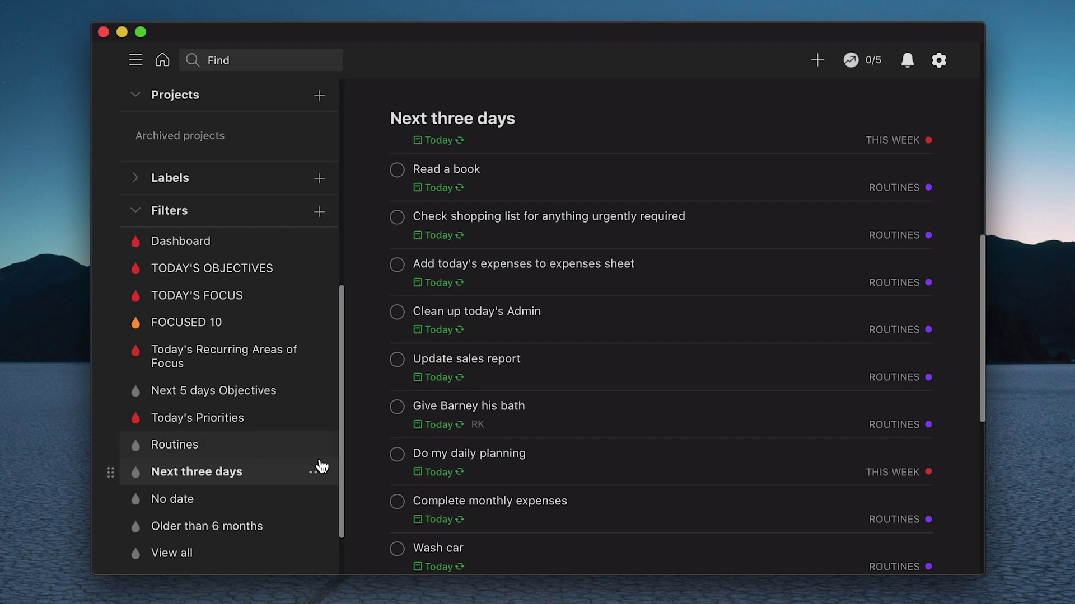
click(318, 471)
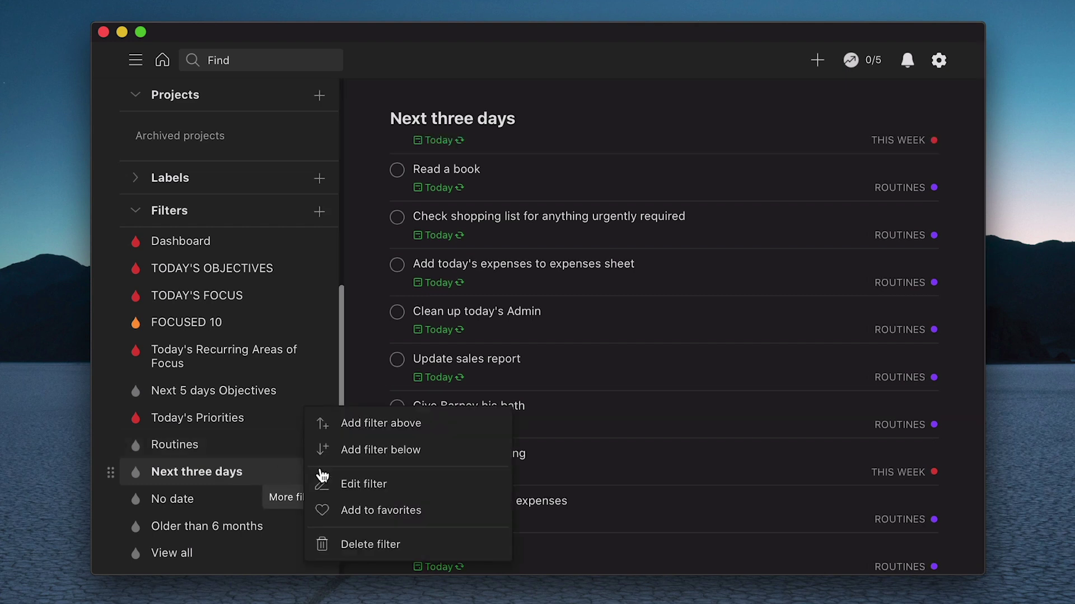
click(364, 484)
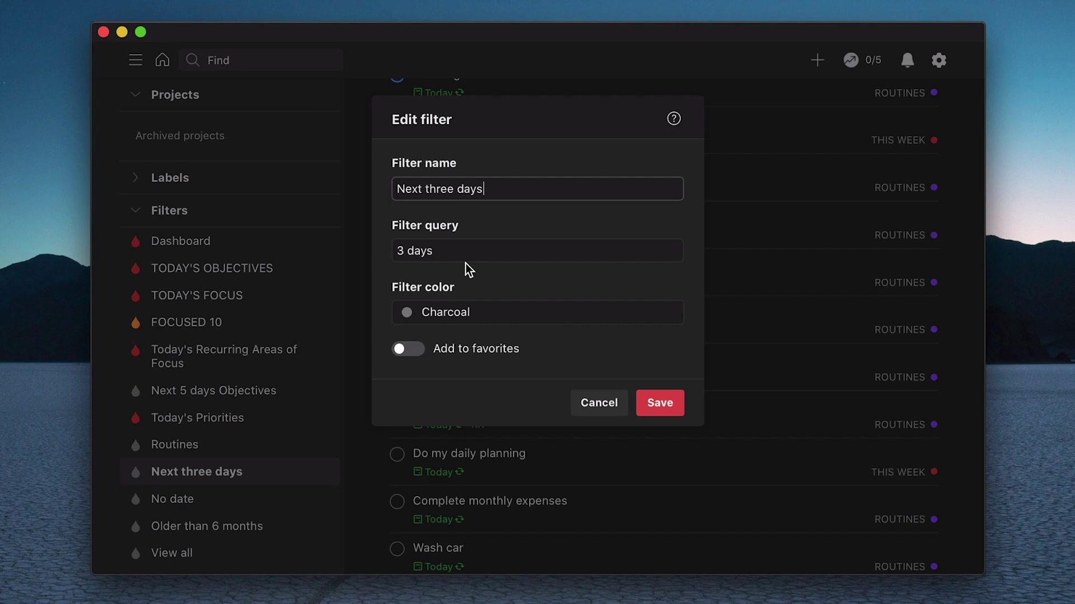
click(661, 407)
mouse_move(173, 500)
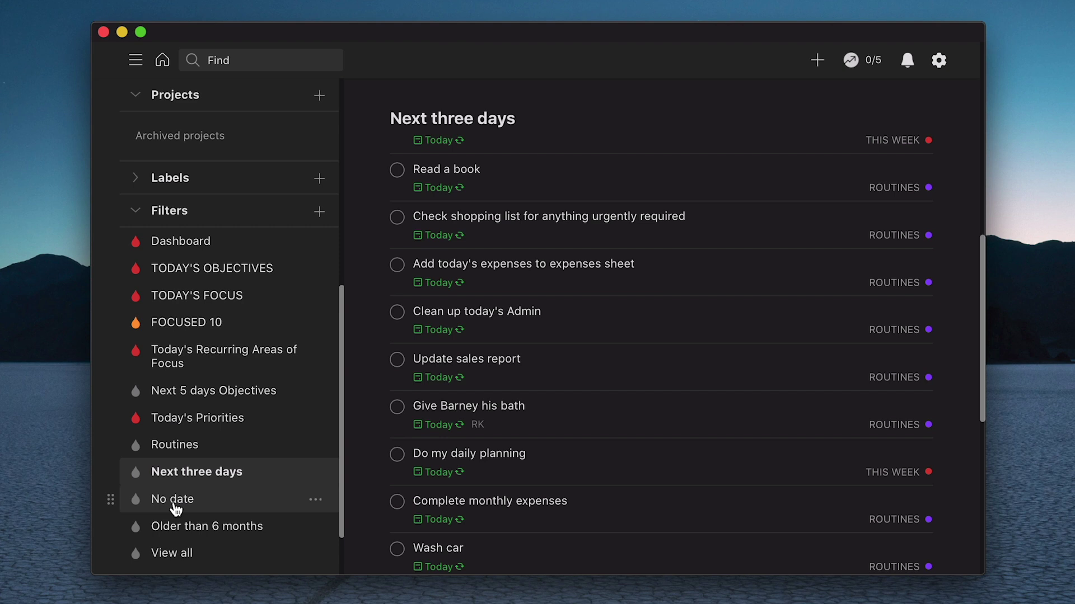
Step: Edit the No date filter's query to read 'No date & p:THIS WEEK'
click(174, 508)
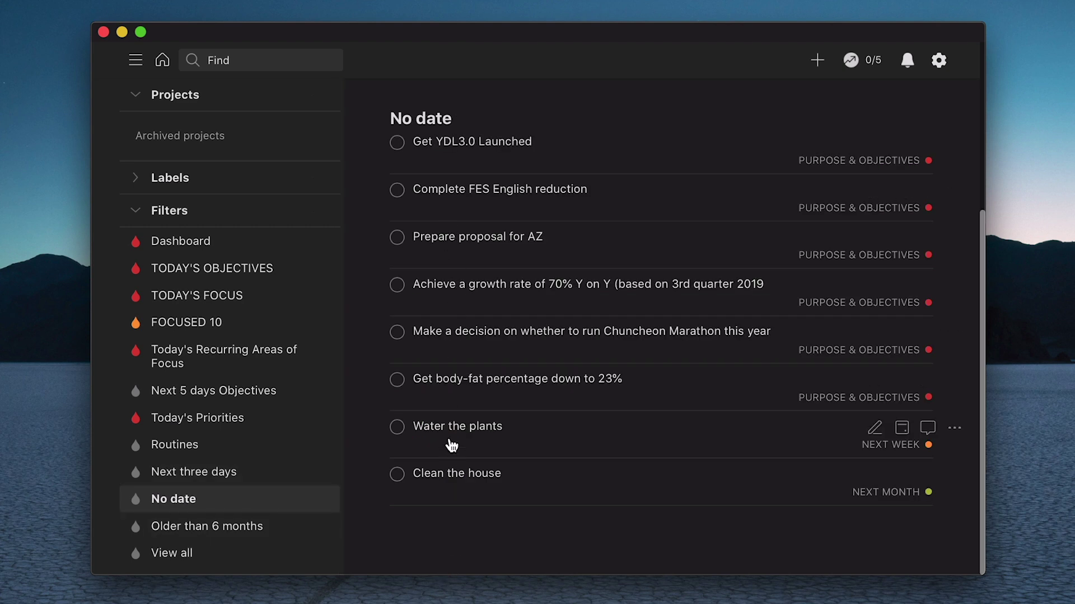
mouse_move(316, 499)
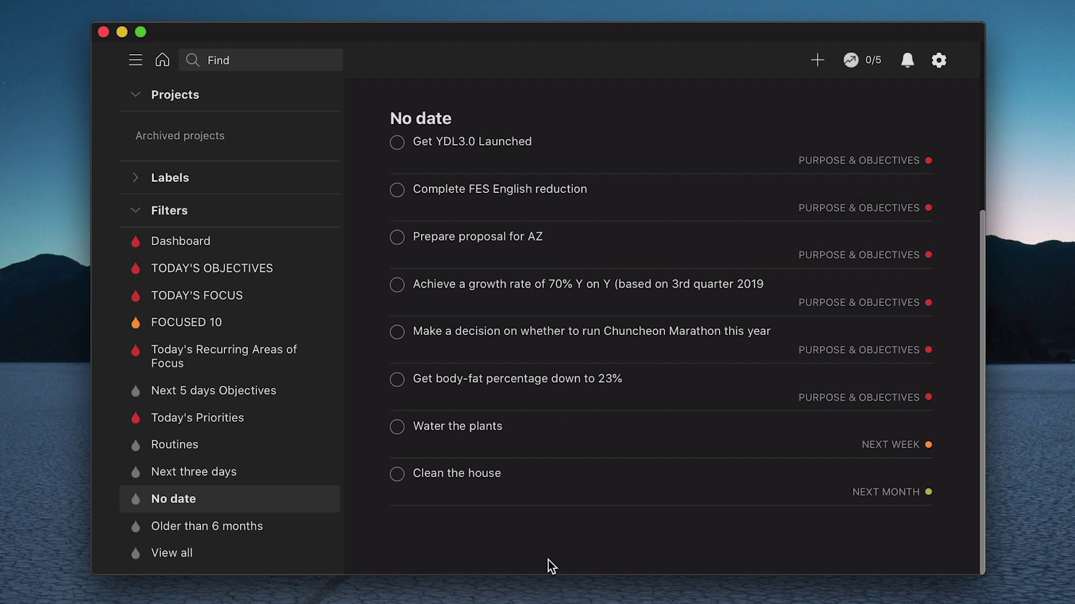
click(314, 503)
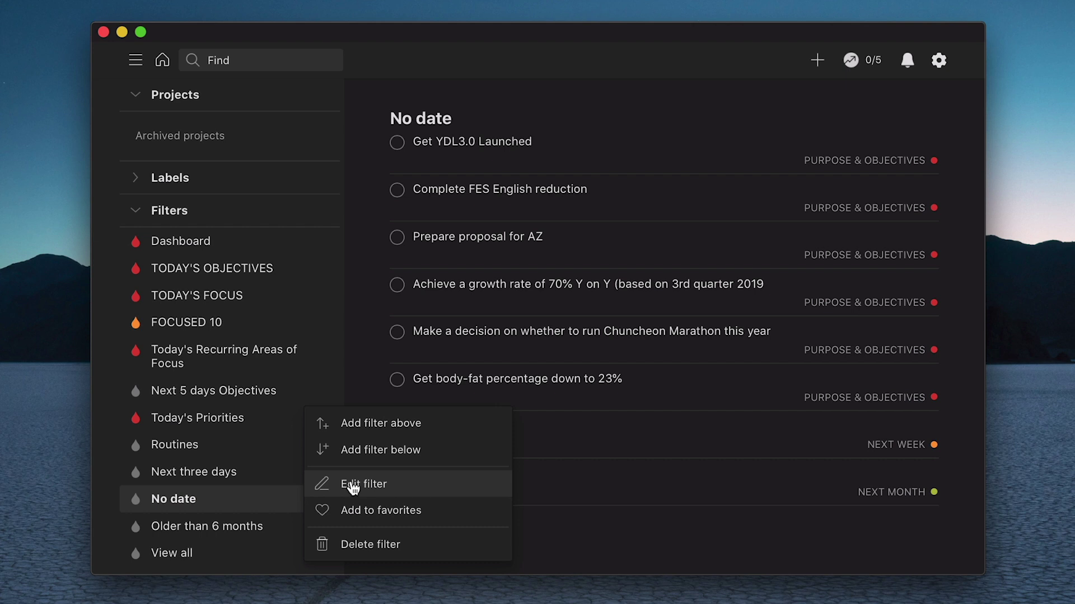
click(352, 489)
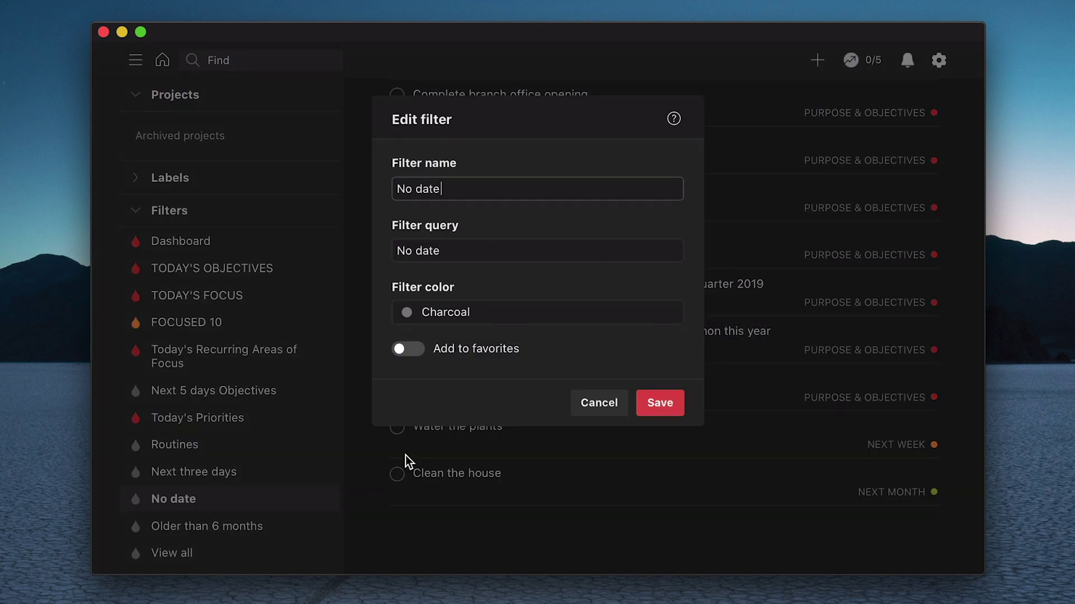
click(486, 251)
text(& )
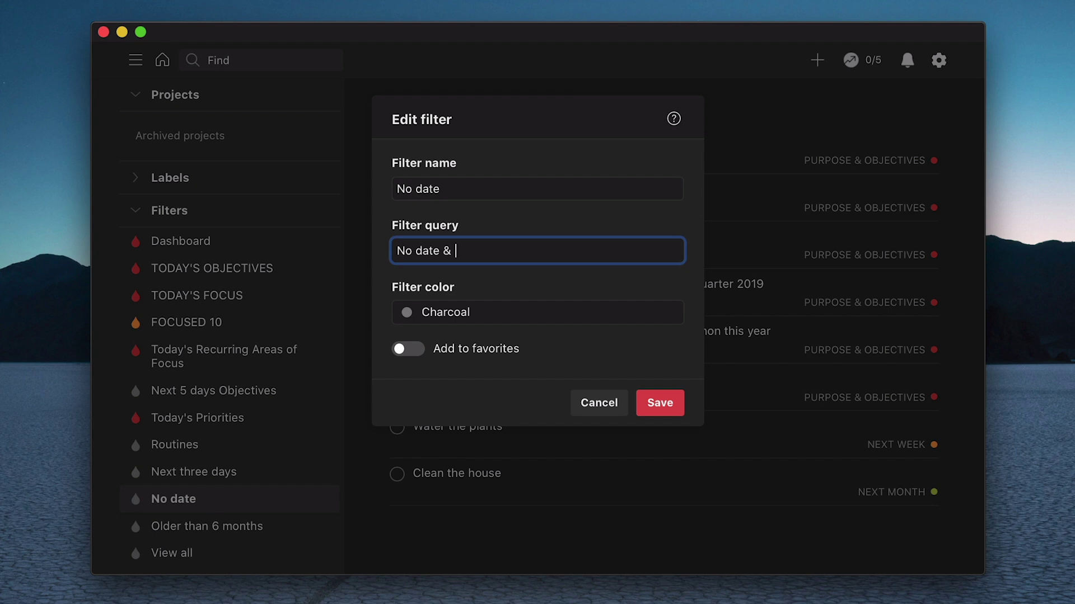
text(p:THIS WEEK)
Step: Save the No date query, compare against the THIS WEEK project, then recheck and save the query
click(654, 405)
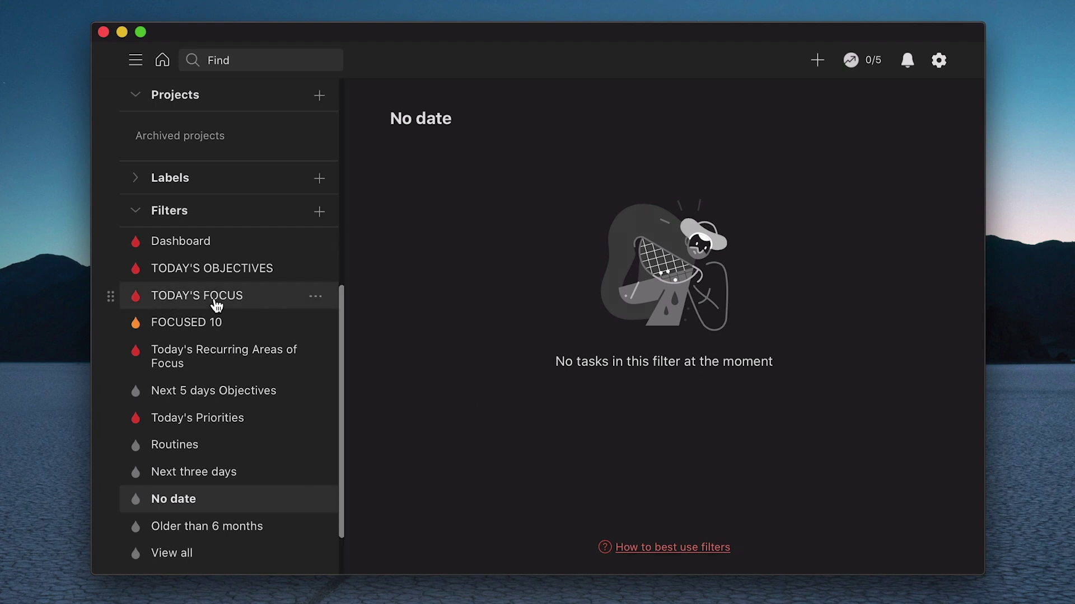
scroll(208, 305, up, 5)
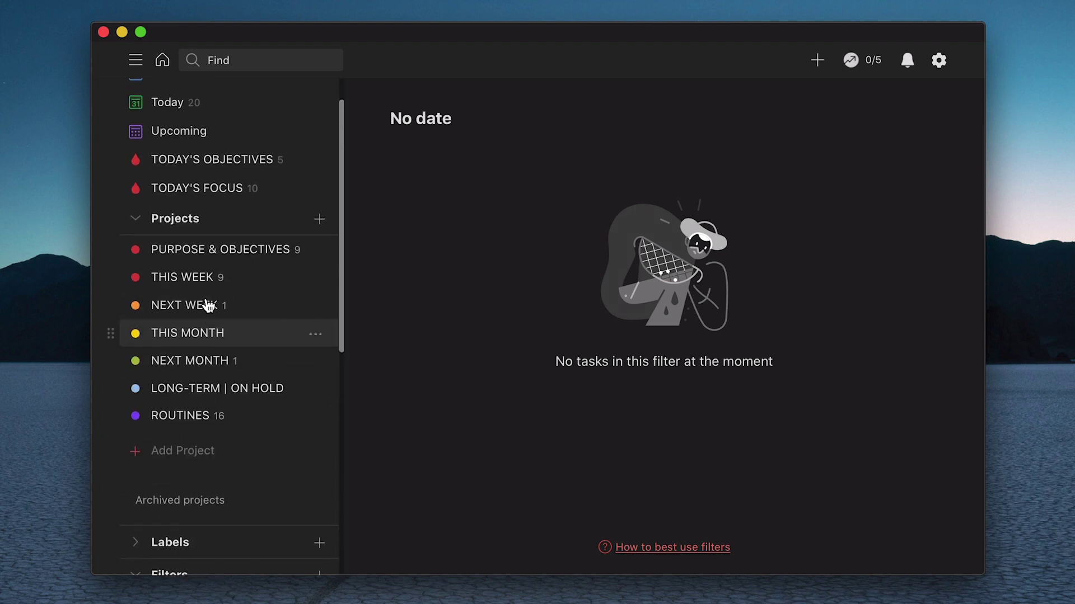
click(185, 277)
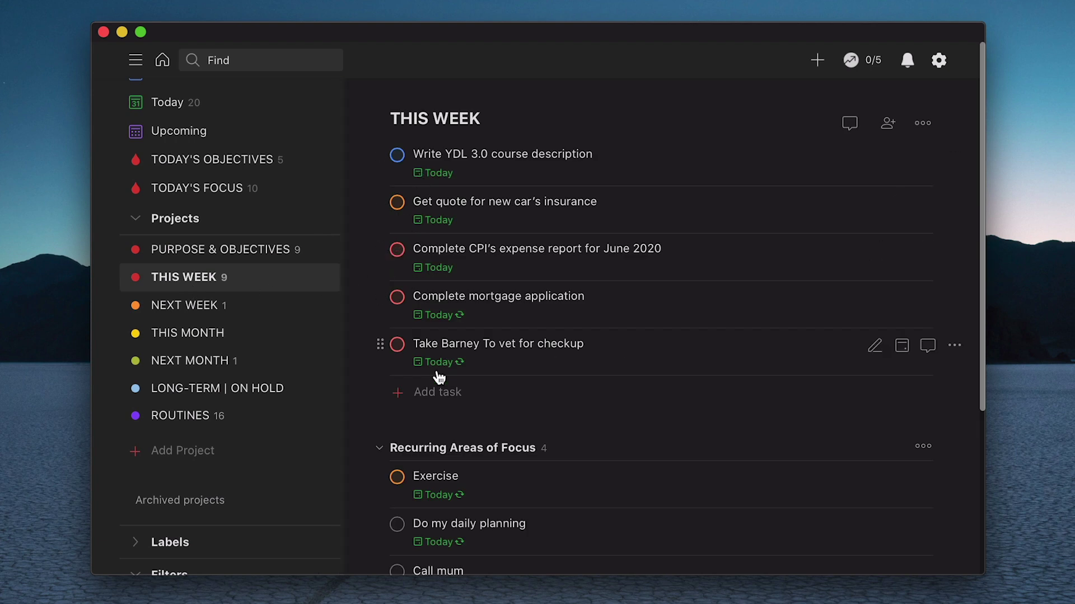
scroll(451, 351, down, 2)
scroll(448, 350, down, 2)
scroll(447, 350, up, 5)
scroll(211, 419, down, 1)
scroll(206, 416, down, 10)
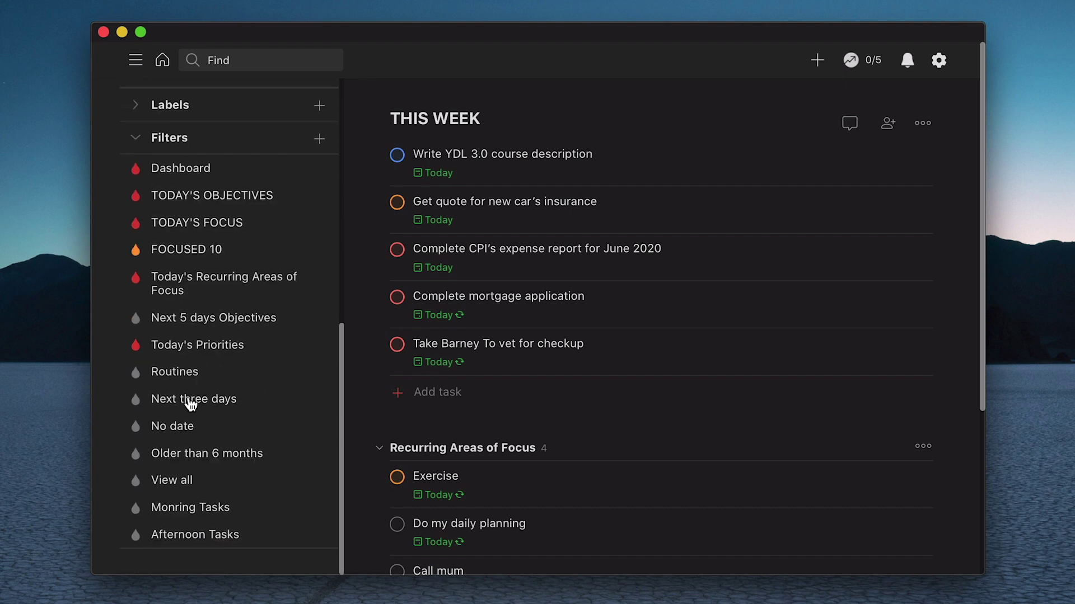
click(175, 429)
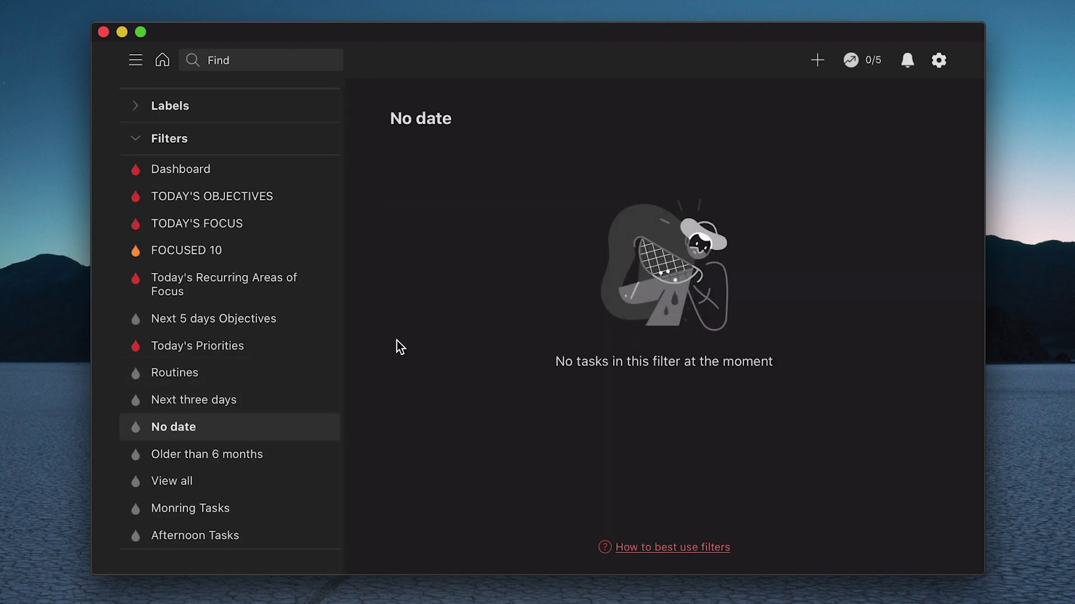
click(317, 433)
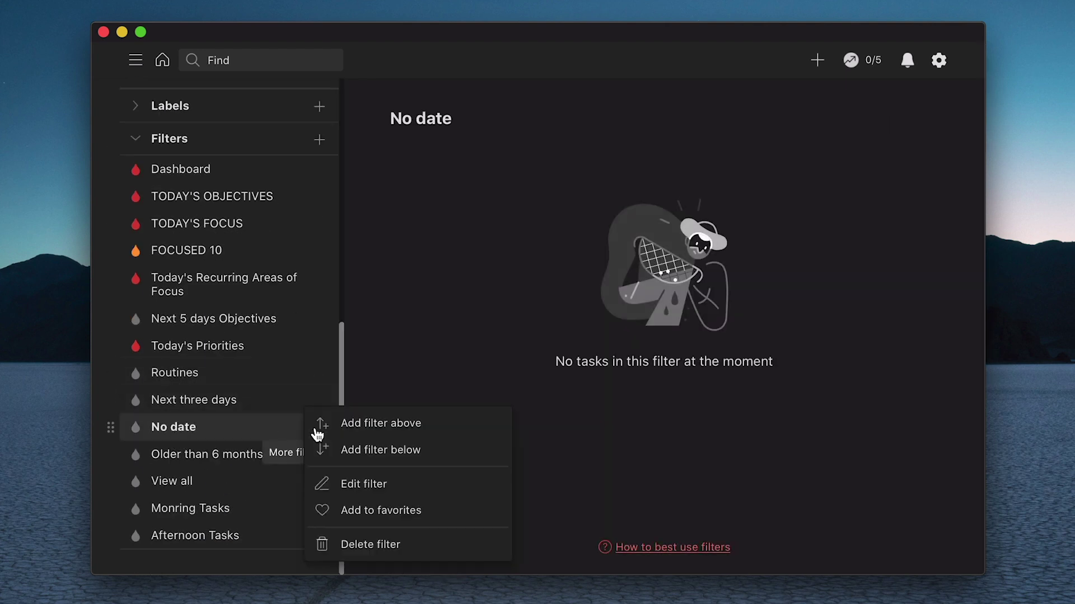
click(362, 484)
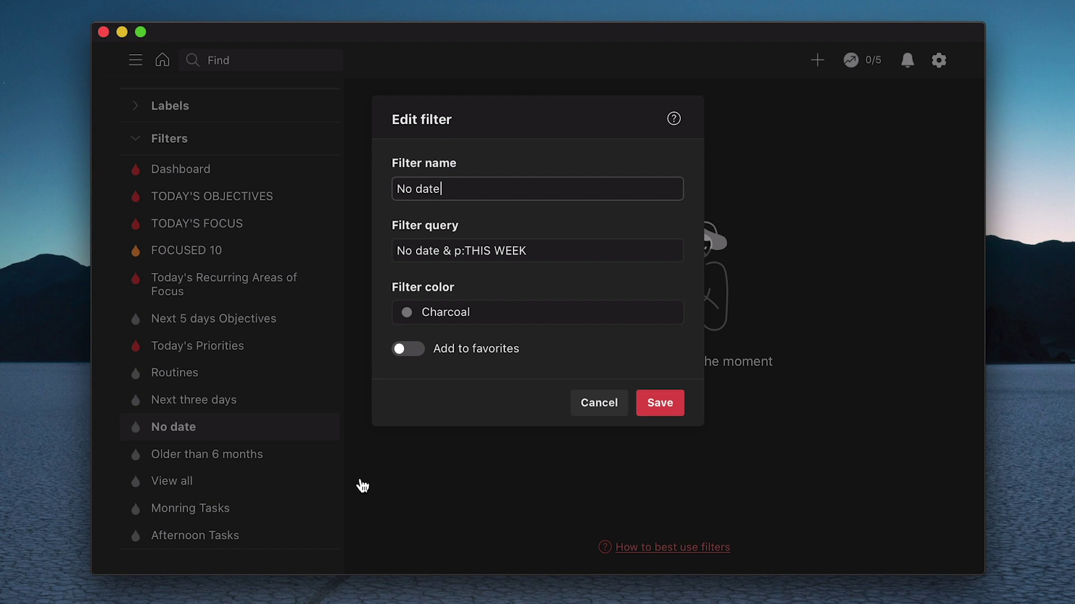
click(661, 404)
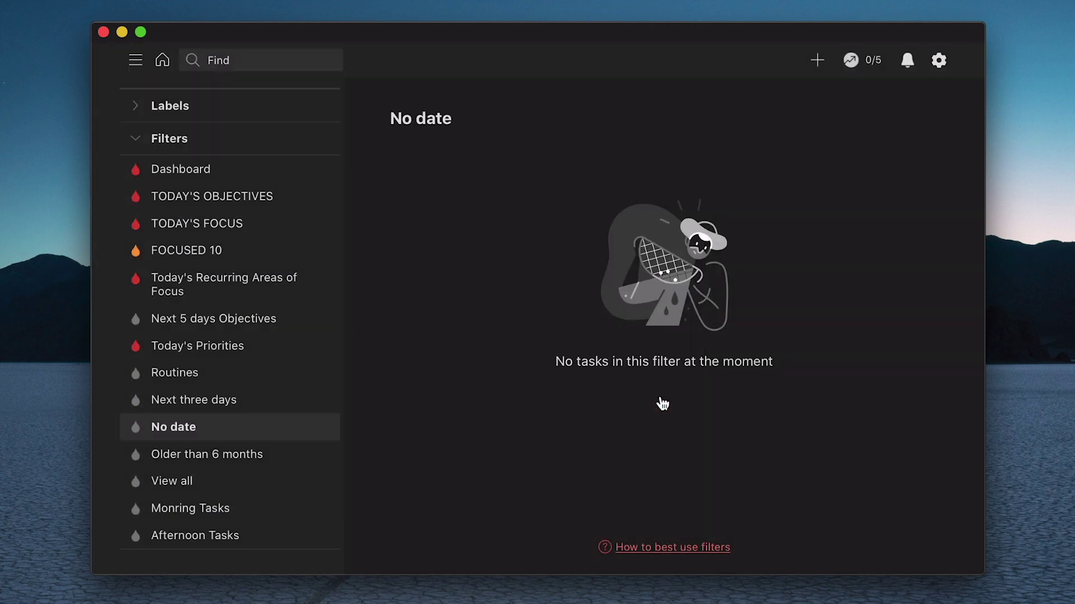
Step: Review the Older than 6 months query 'created before: -178 days & !p:ROUTINES' and save it
click(261, 461)
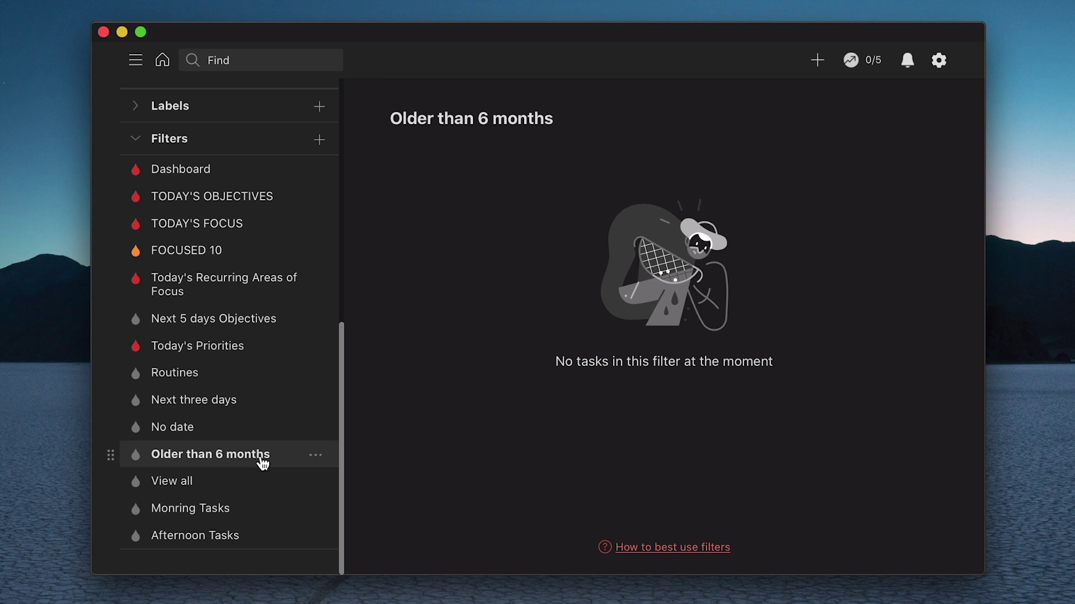
click(316, 455)
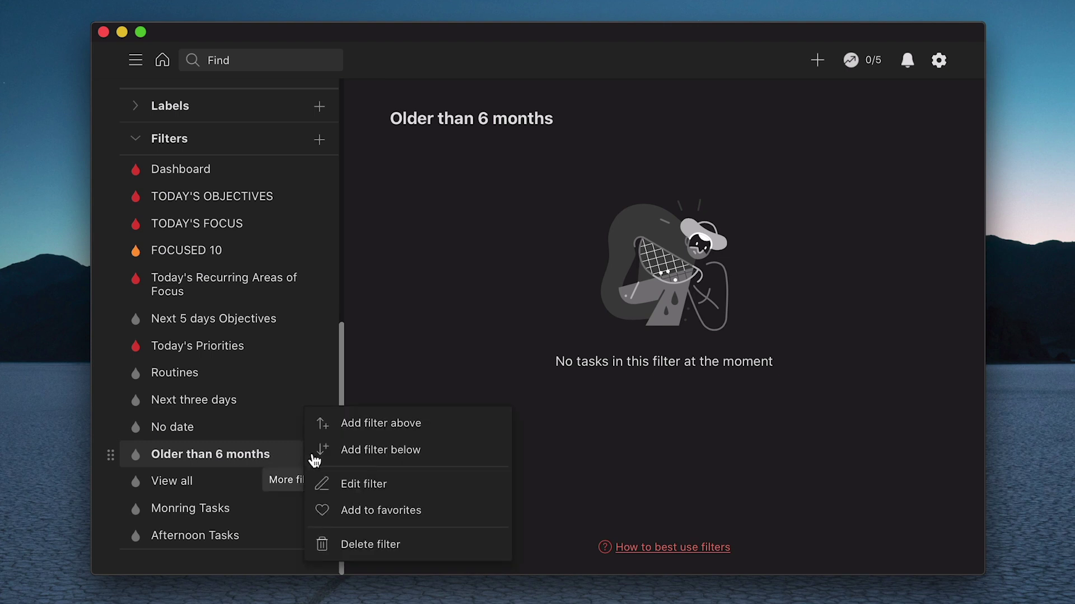
click(322, 485)
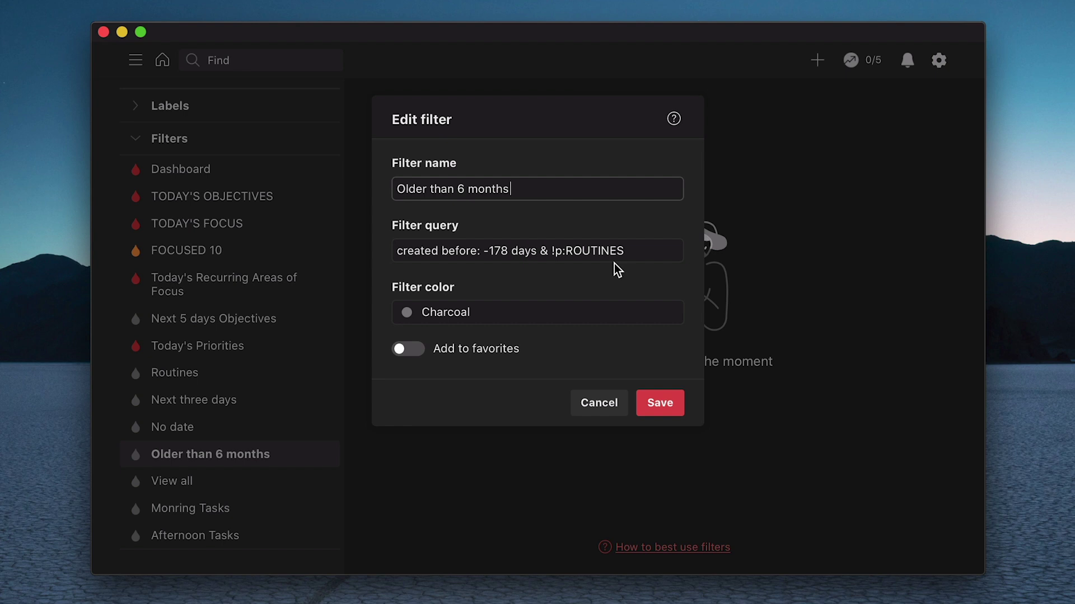
click(658, 401)
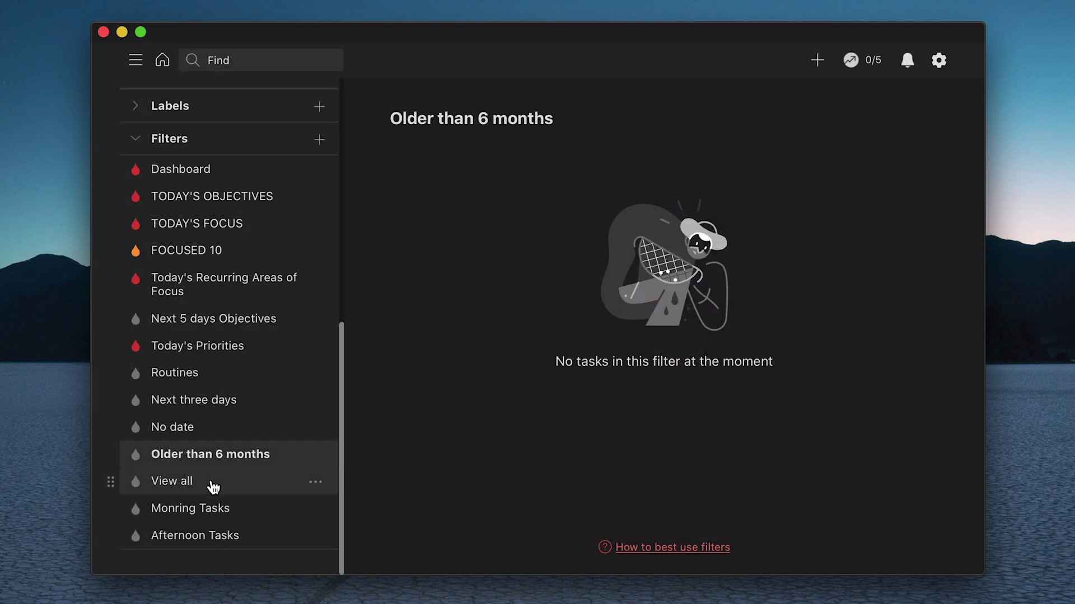
Step: Check the View all filter's 'View all' query and save it unchanged
click(184, 488)
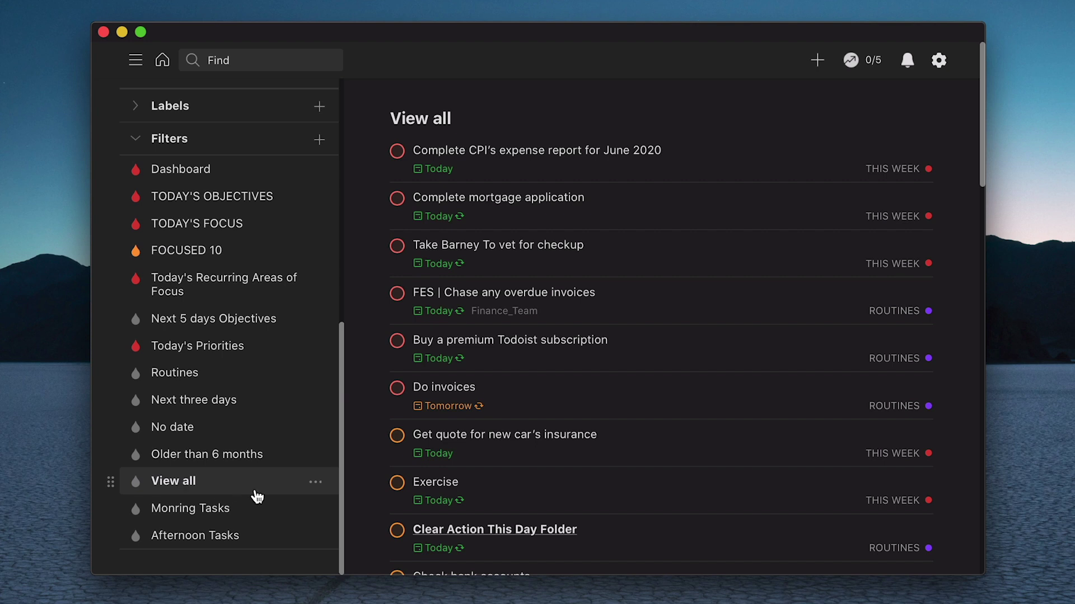
click(316, 484)
click(265, 456)
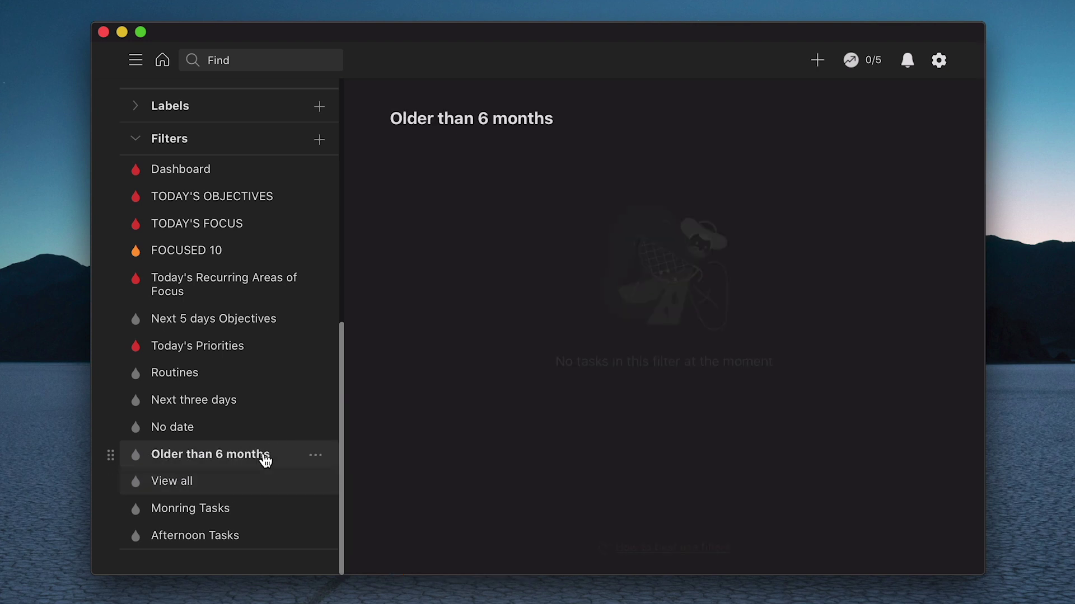
click(230, 486)
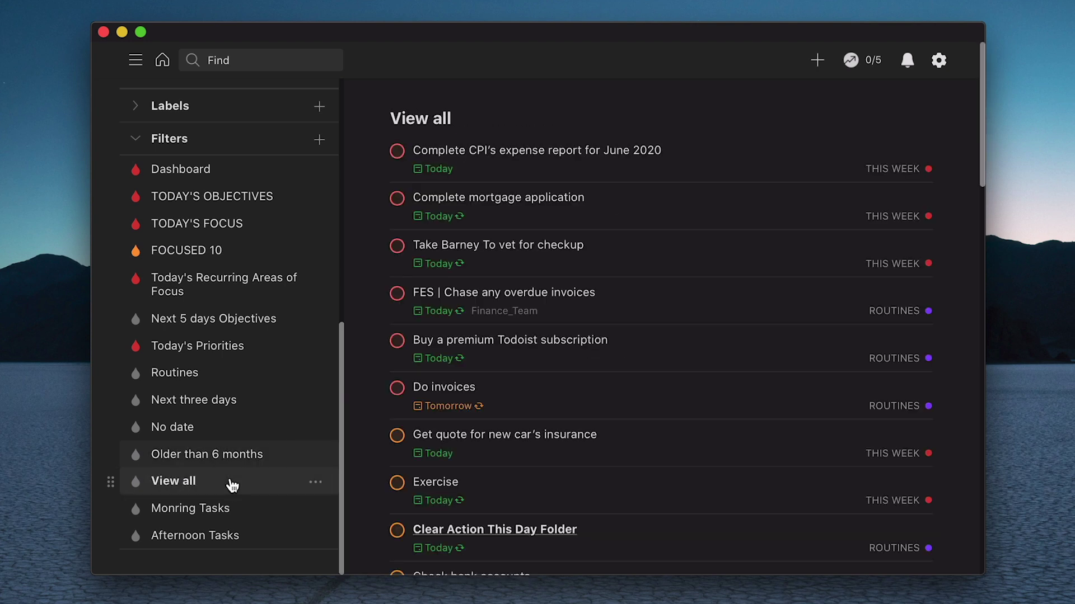
click(315, 488)
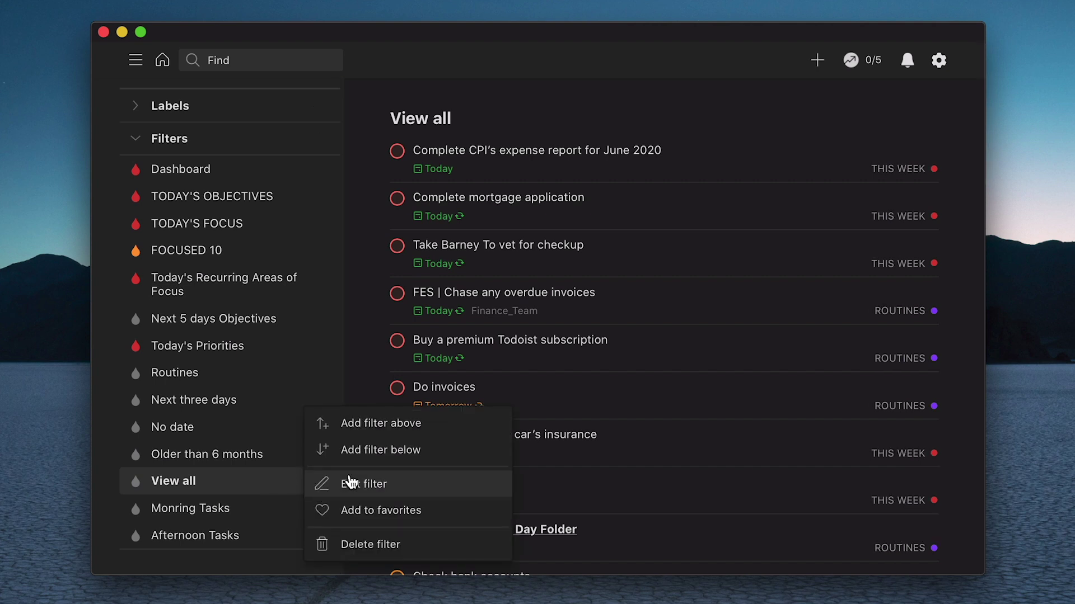
click(319, 482)
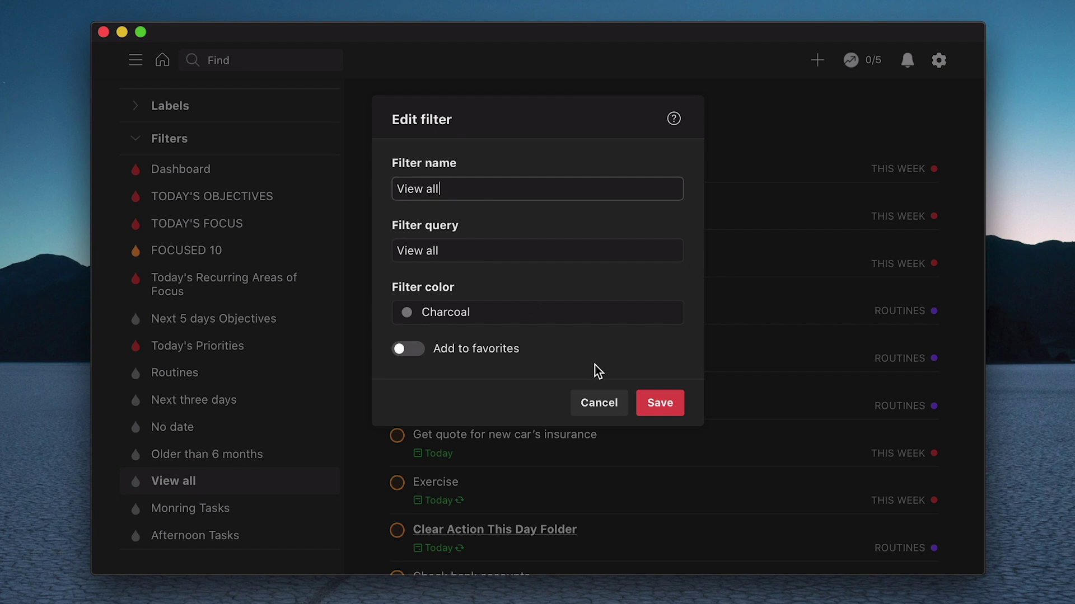
click(655, 405)
mouse_move(509, 443)
scroll(507, 452, down, 5)
scroll(507, 452, down, 10)
scroll(509, 452, down, 10)
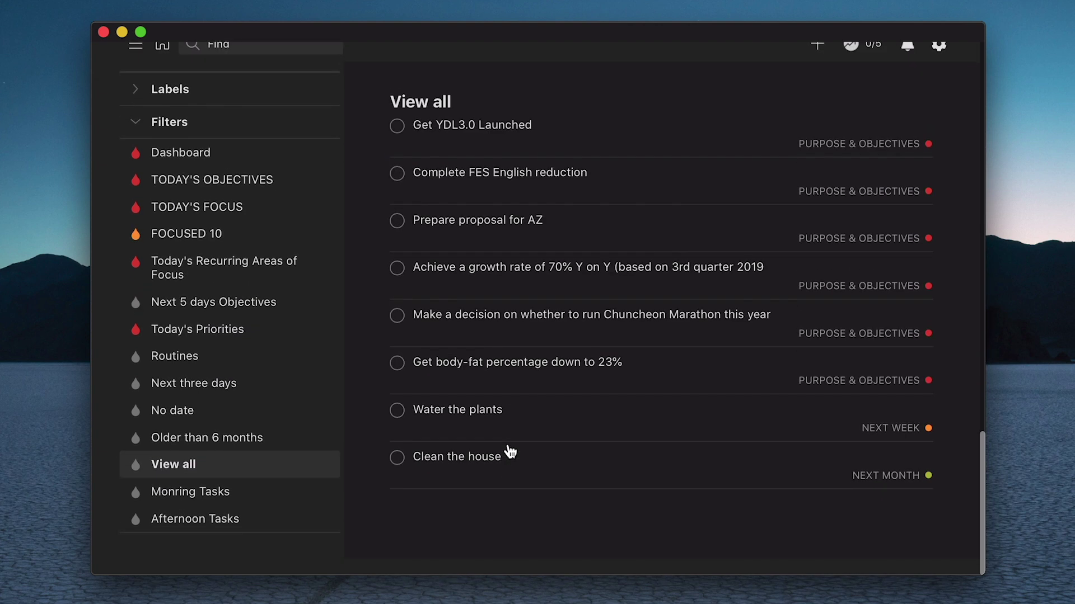
scroll(508, 452, up, 10)
scroll(508, 452, up, 10)
scroll(508, 452, up, 3)
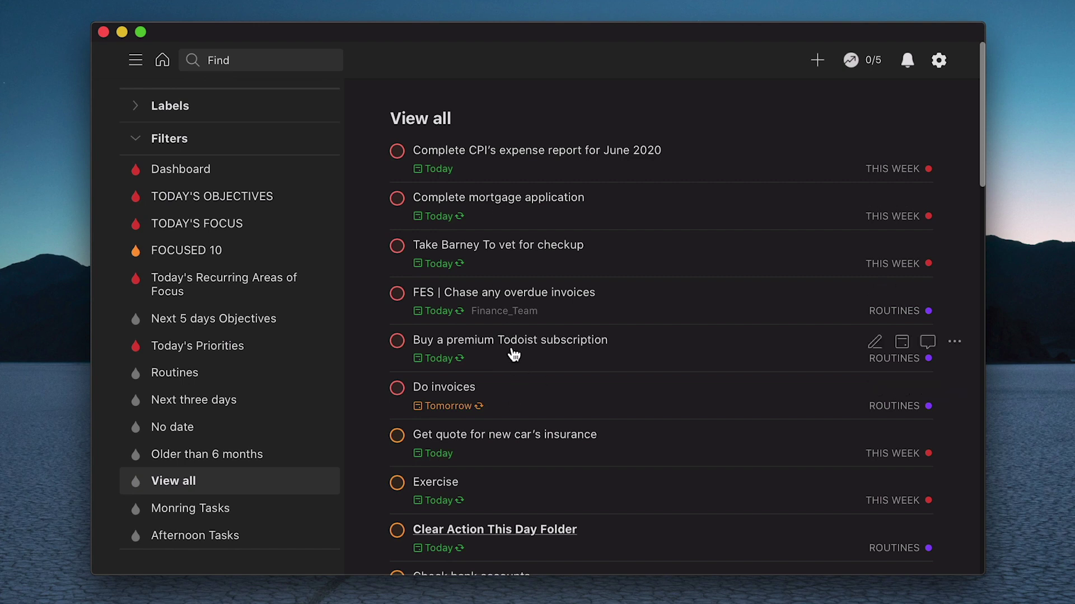
scroll(514, 354, down, 3)
scroll(514, 354, down, 3)
scroll(514, 355, up, 6)
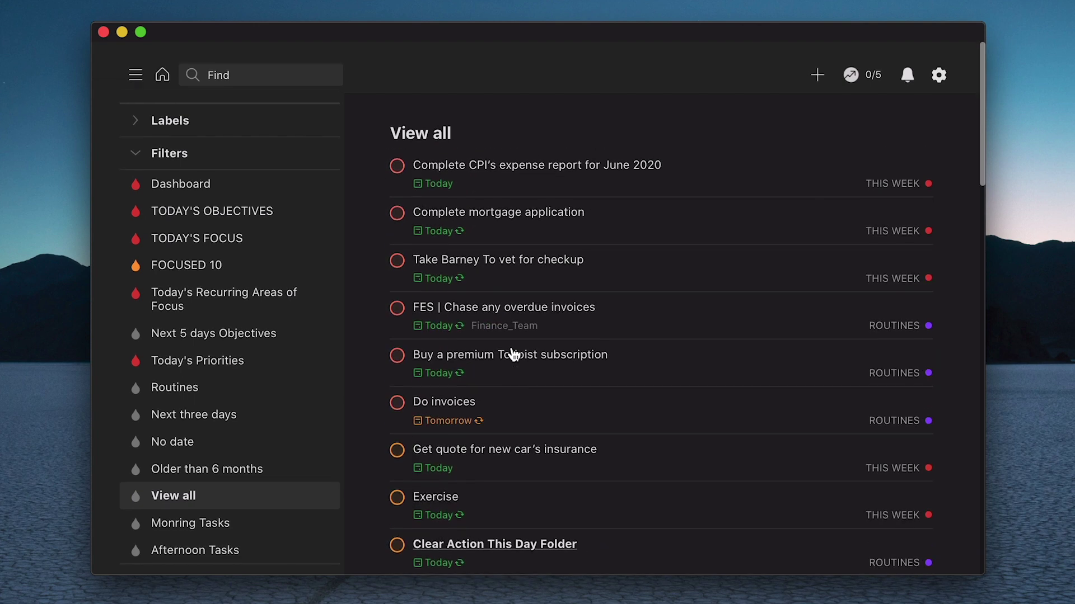
scroll(473, 392, down, 5)
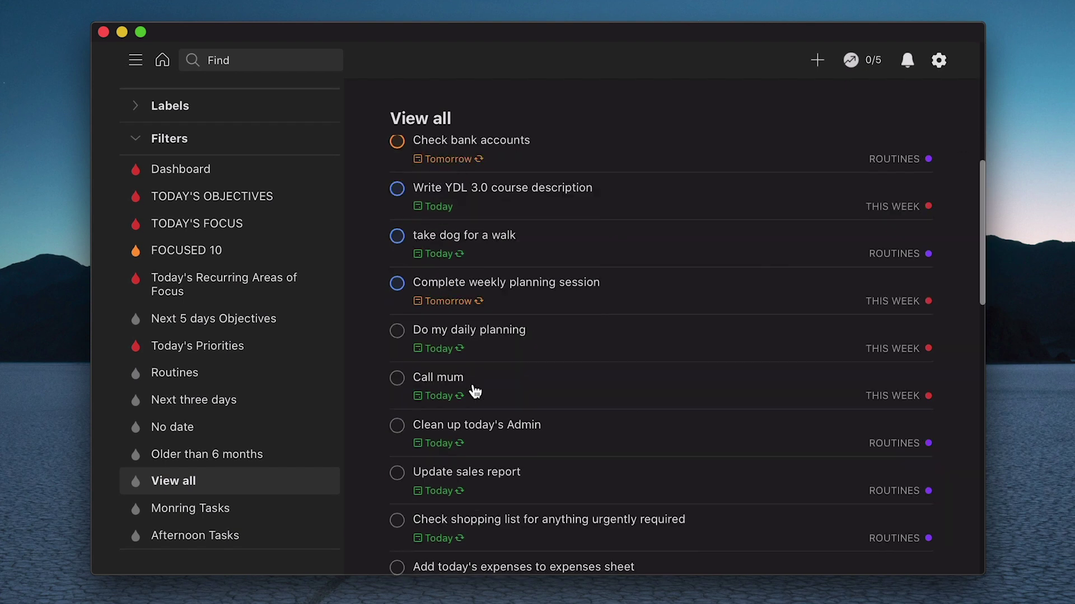
scroll(473, 391, down, 3)
scroll(473, 391, up, 5)
scroll(472, 391, up, 1)
scroll(473, 391, up, 2)
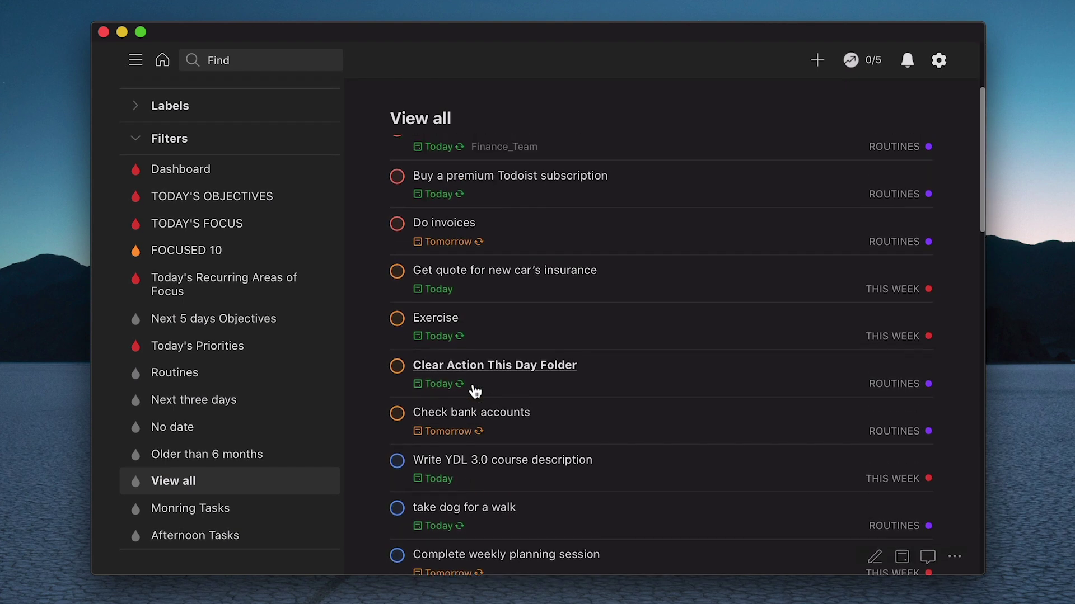
scroll(473, 391, up, 2)
scroll(473, 392, down, 5)
scroll(473, 391, down, 4)
scroll(473, 391, up, 9)
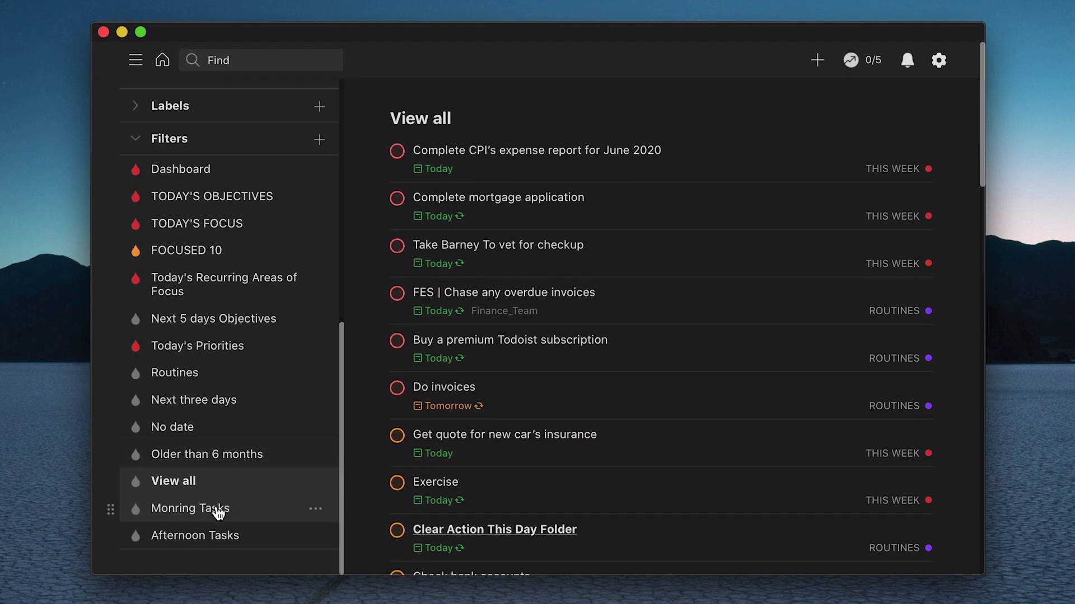
Step: Rename the misspelled 'Monring Tasks' filter to 'Morning Tasks' and save it
click(214, 515)
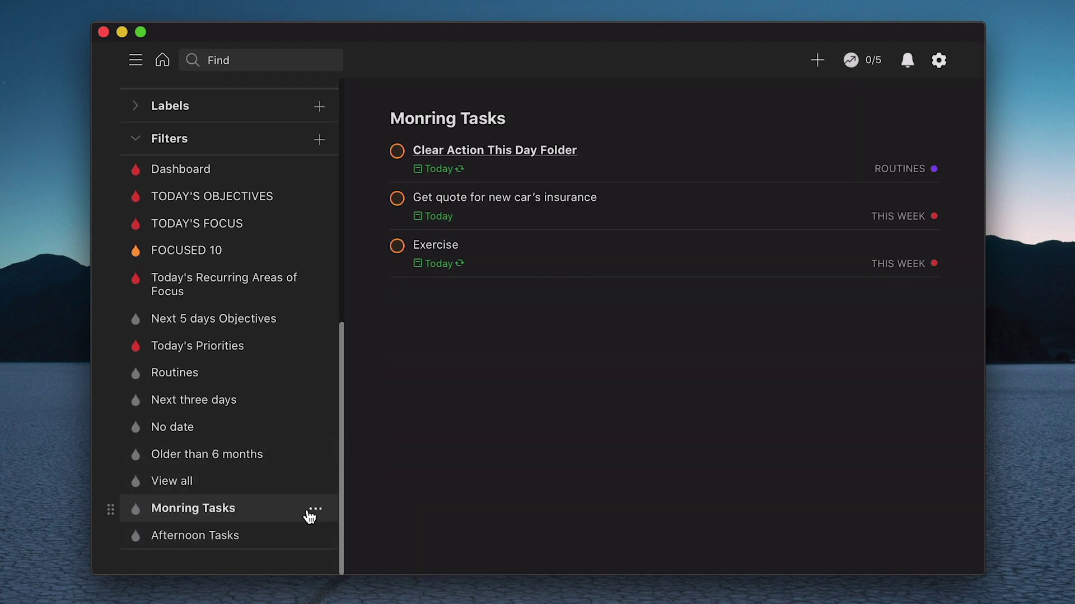
click(315, 509)
click(361, 487)
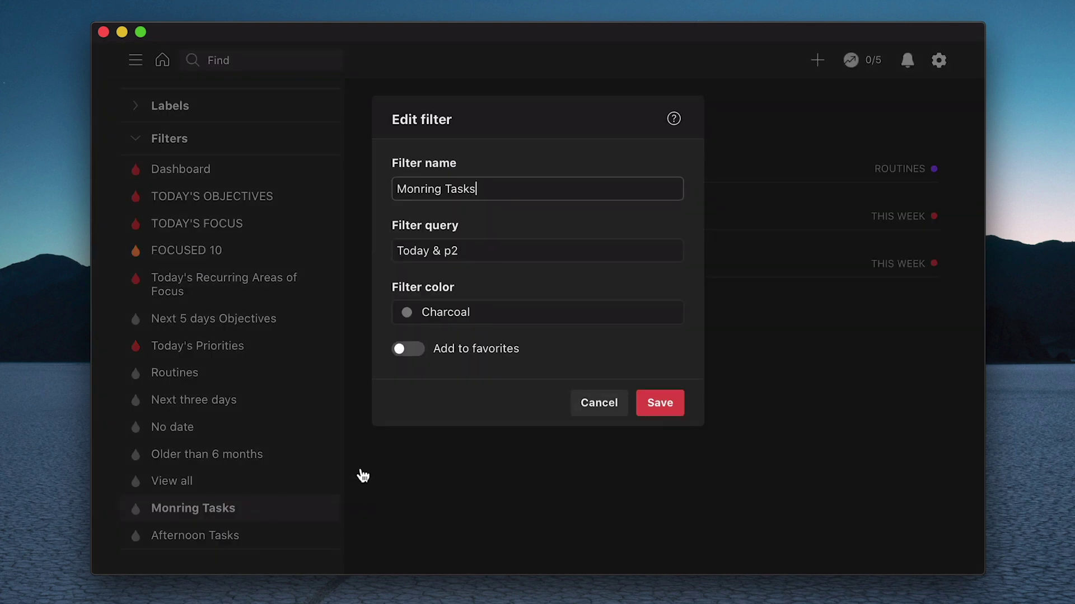
click(425, 189)
key(BackSpace)
key(BackSpace)
key(BackSpace)
text(rn)
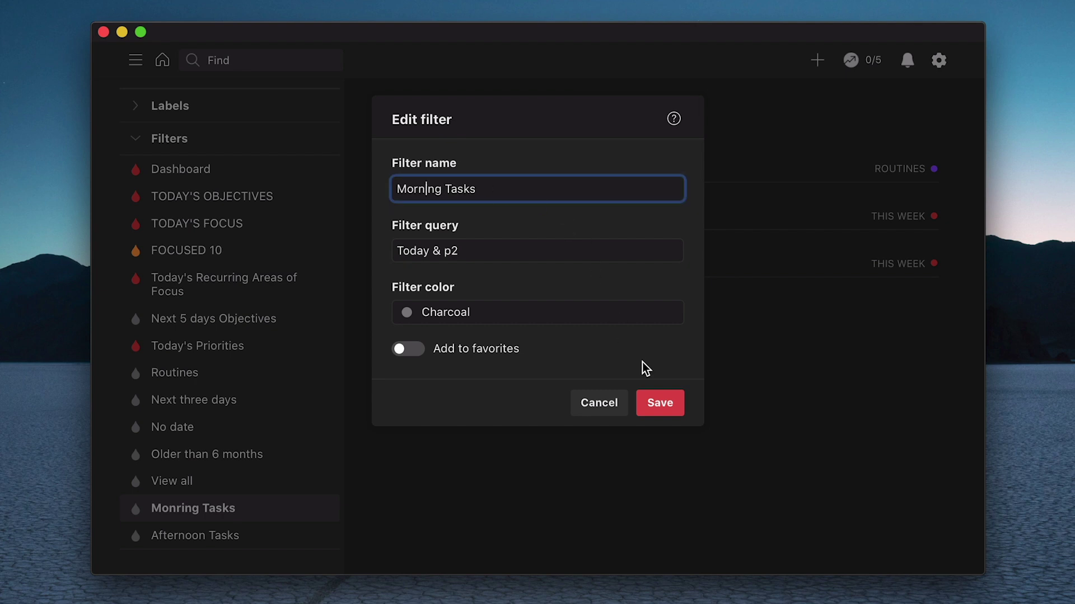
click(659, 403)
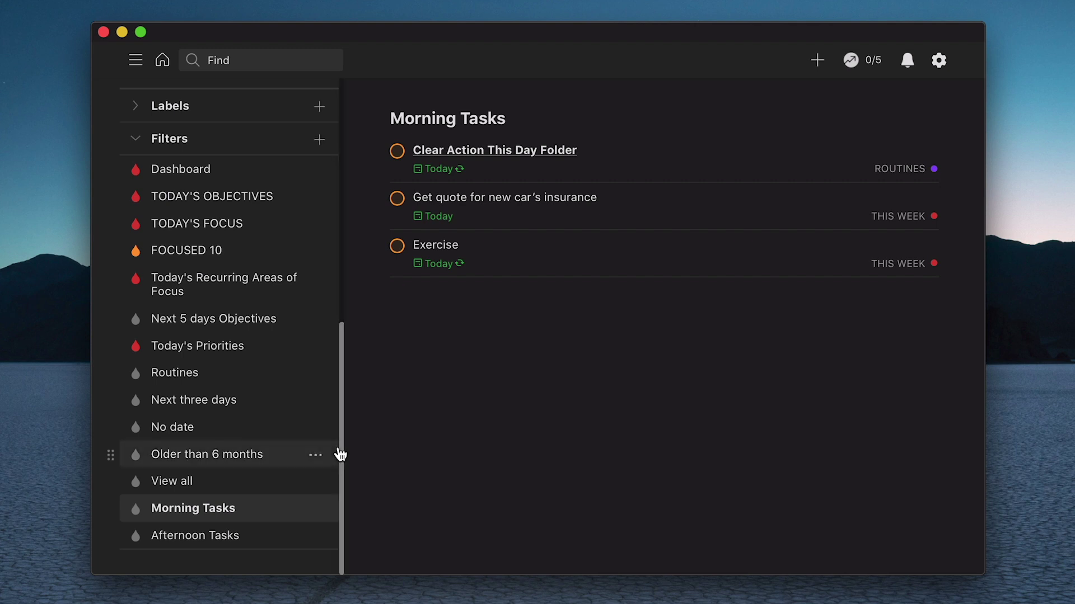
Step: Review the Morning Tasks (Today & p2) and Afternoon Tasks (today & p3) queries
click(232, 532)
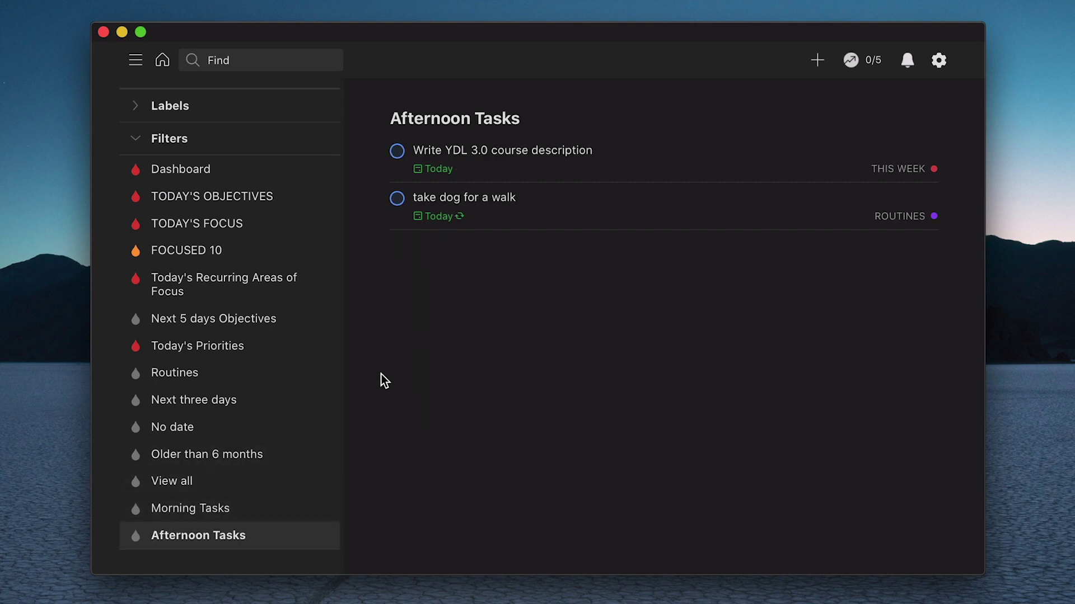
mouse_move(219, 480)
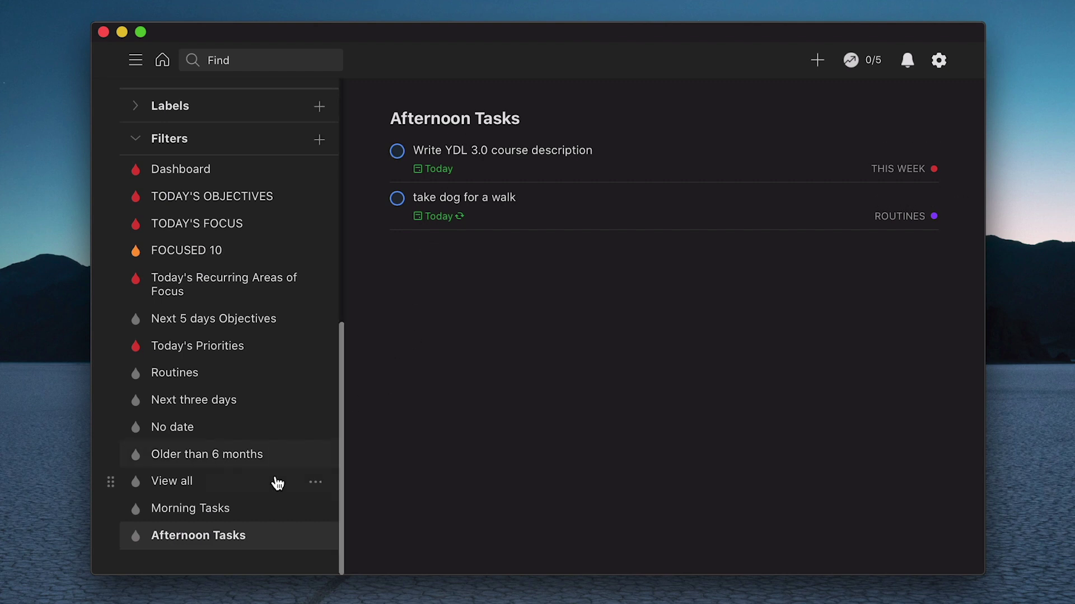
click(312, 512)
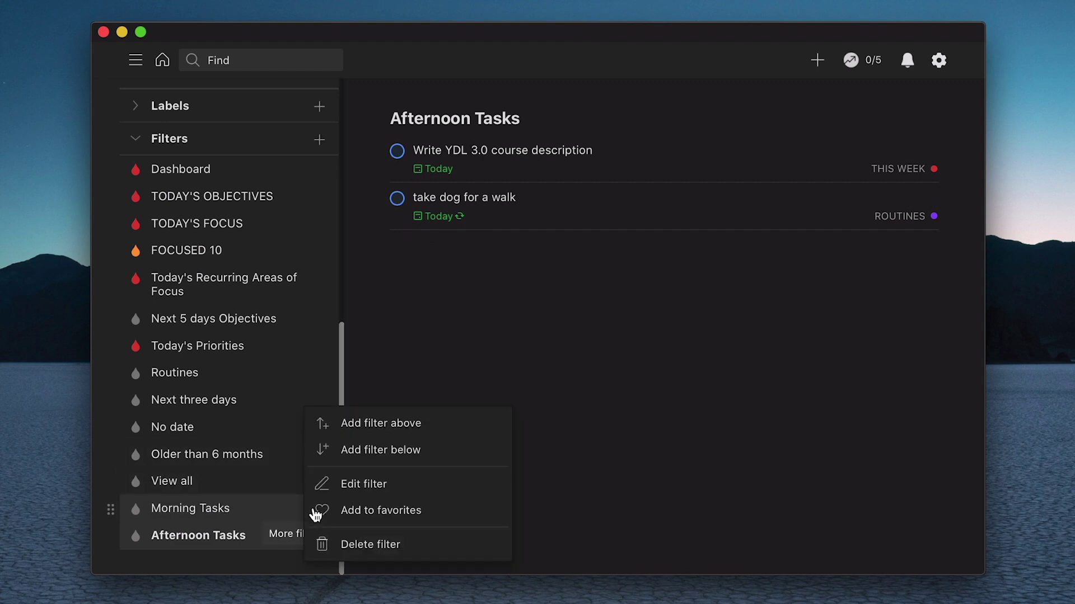
click(363, 497)
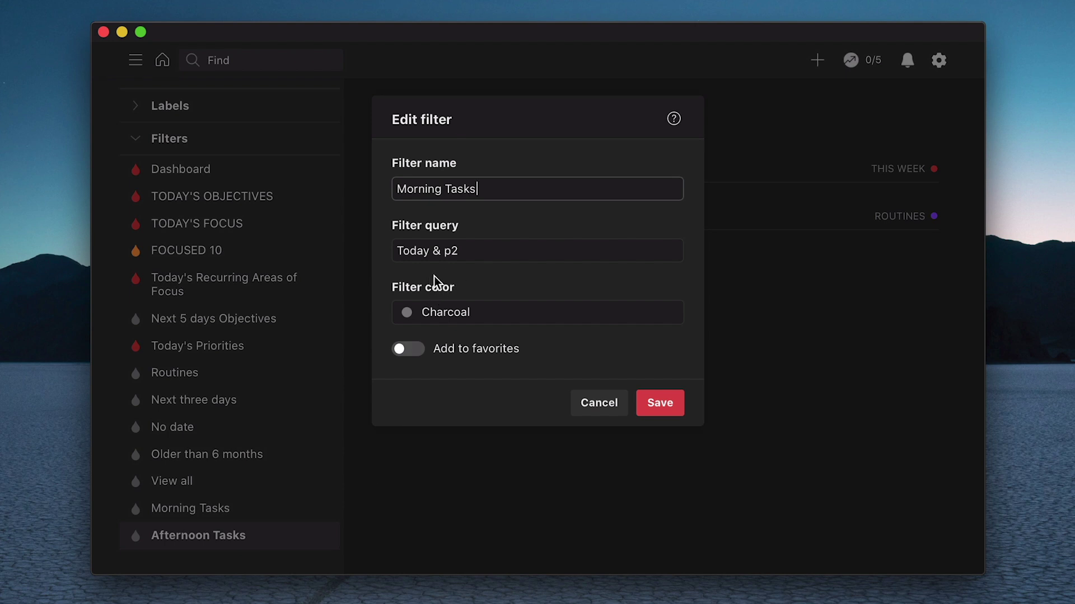
click(645, 403)
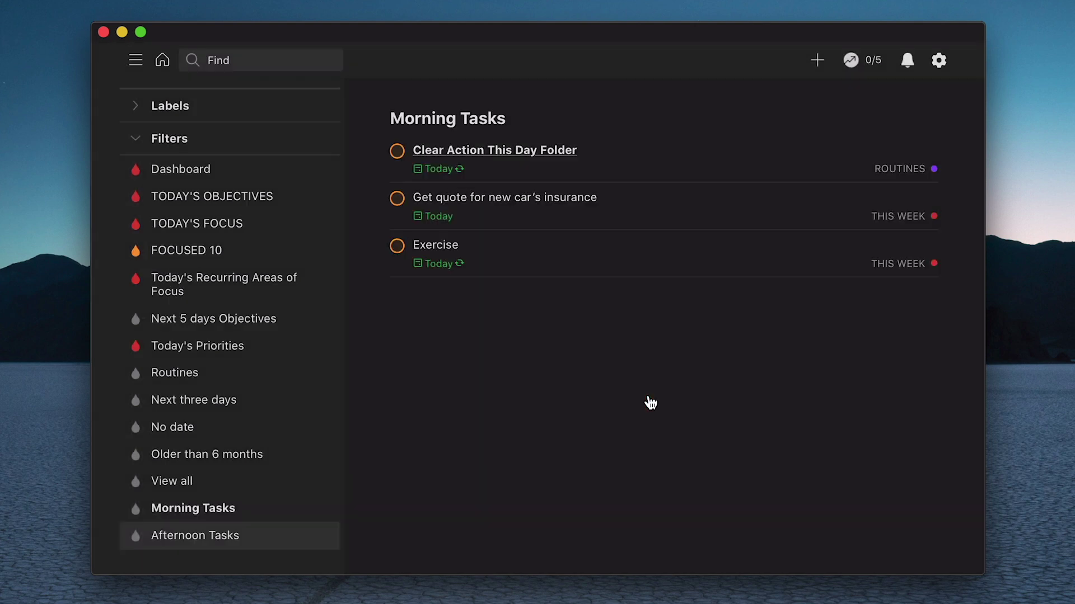
click(312, 536)
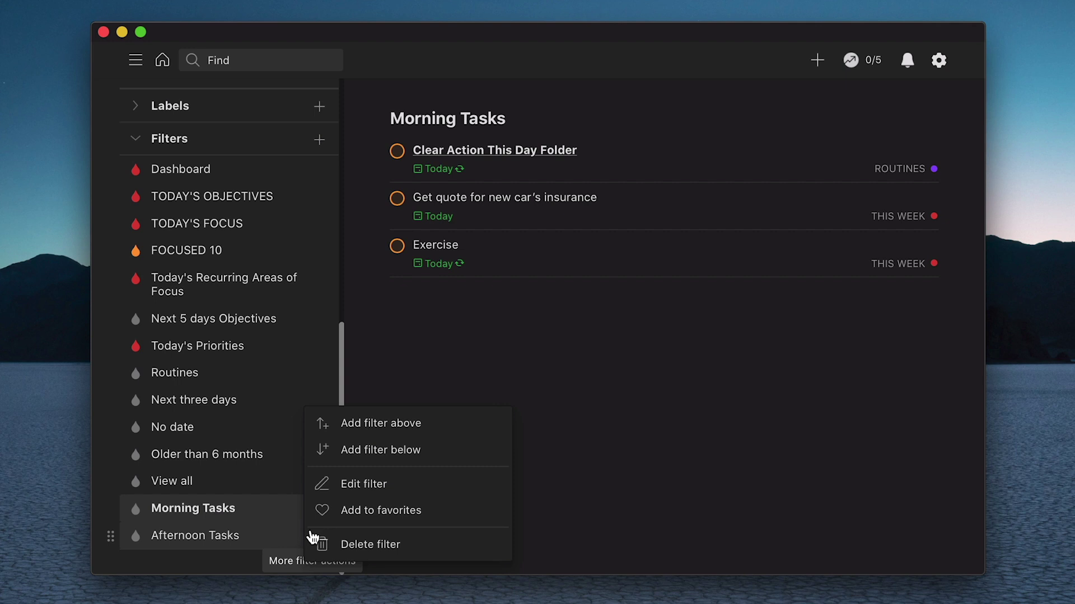
click(359, 484)
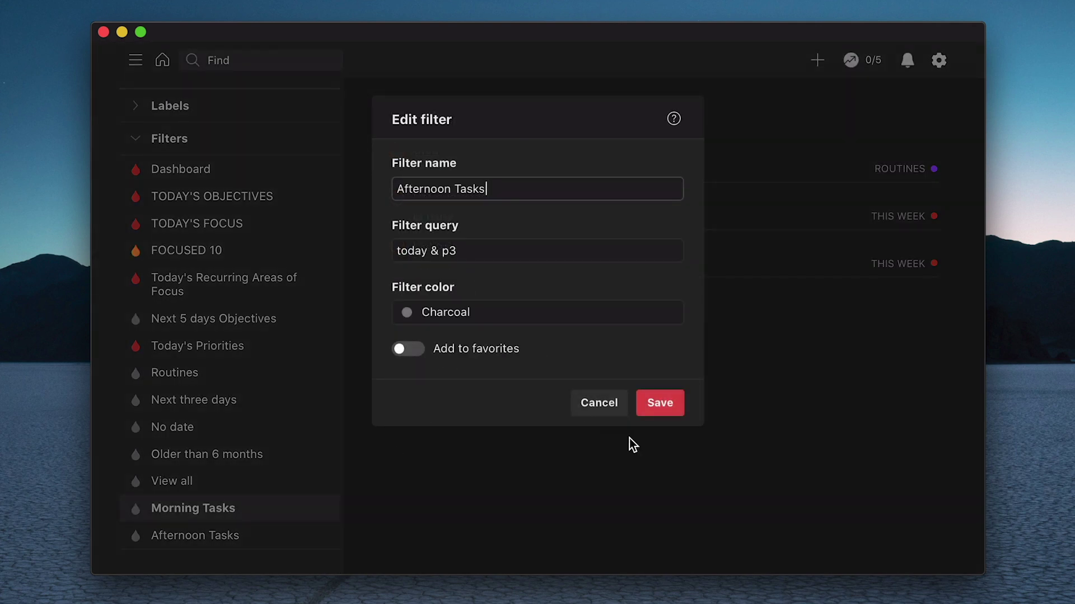
click(661, 403)
scroll(308, 420, down, 1)
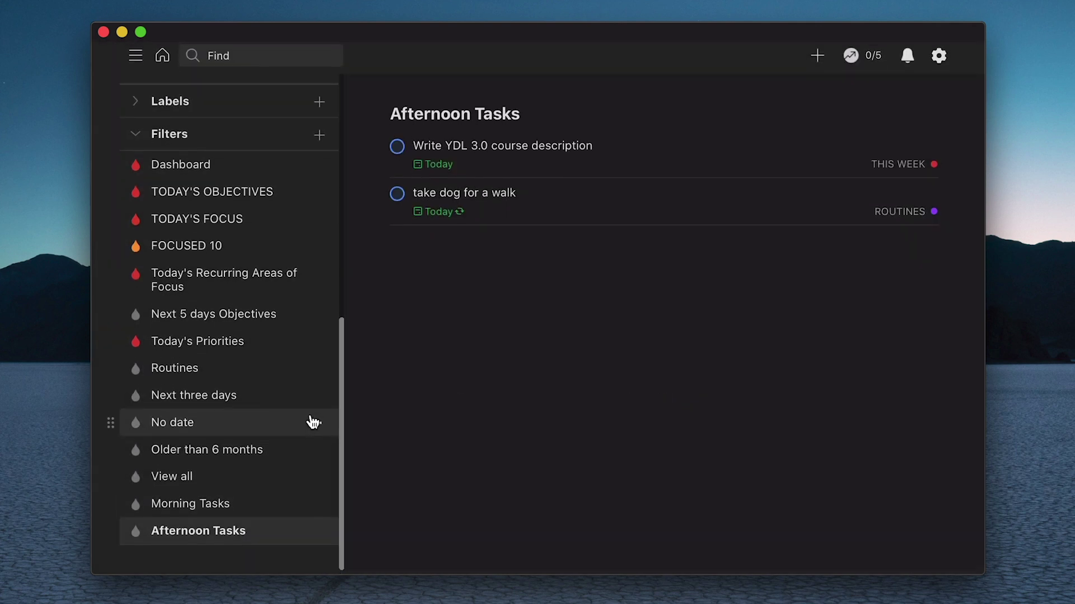
scroll(308, 420, up, 1)
scroll(311, 421, up, 3)
scroll(311, 421, down, 3)
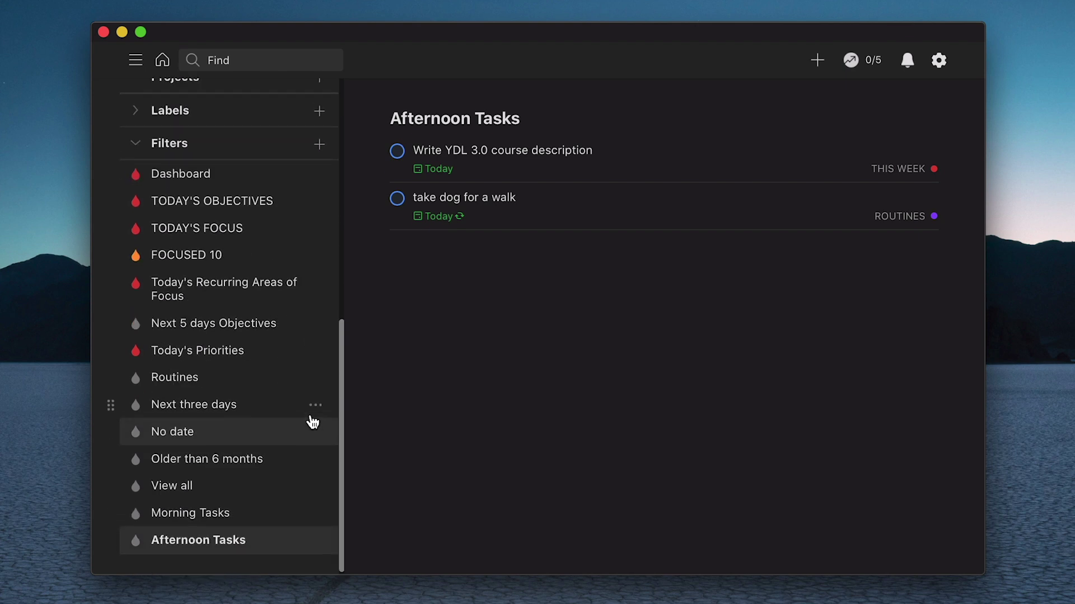